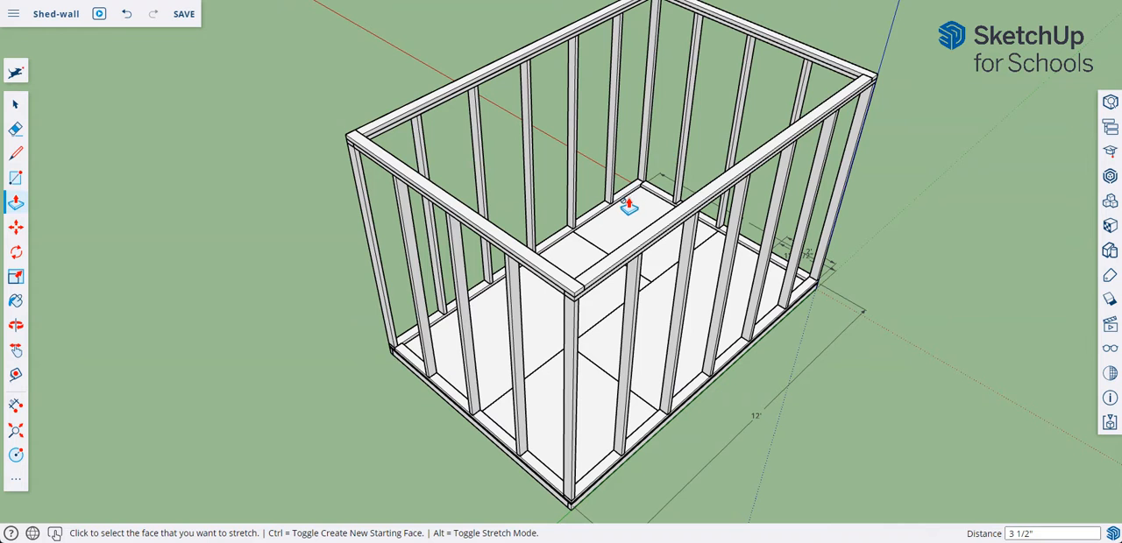
Step: Draw a 1.5 by 3.5 inch rectangle on the shed floor near the back wall corner
middle_click_drag(628, 208, 673, 204)
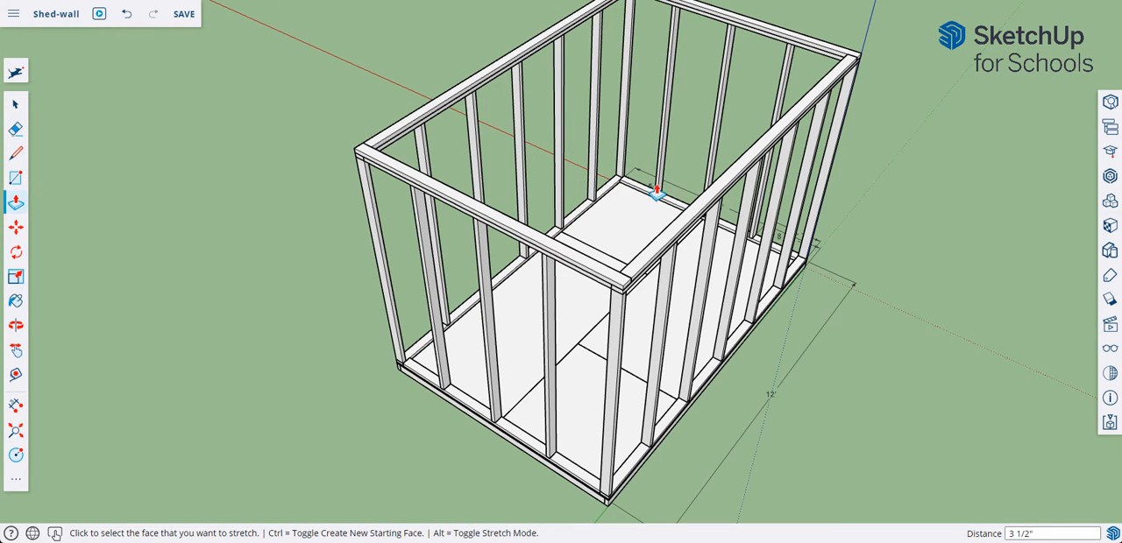
scroll(656, 193, "up", 6)
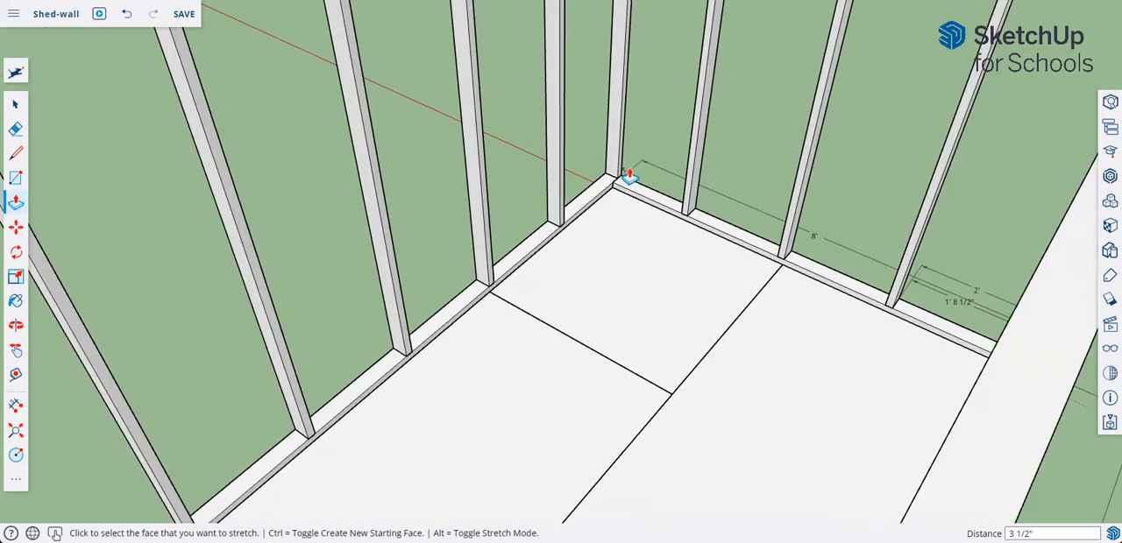
scroll(629, 176, "up", 3)
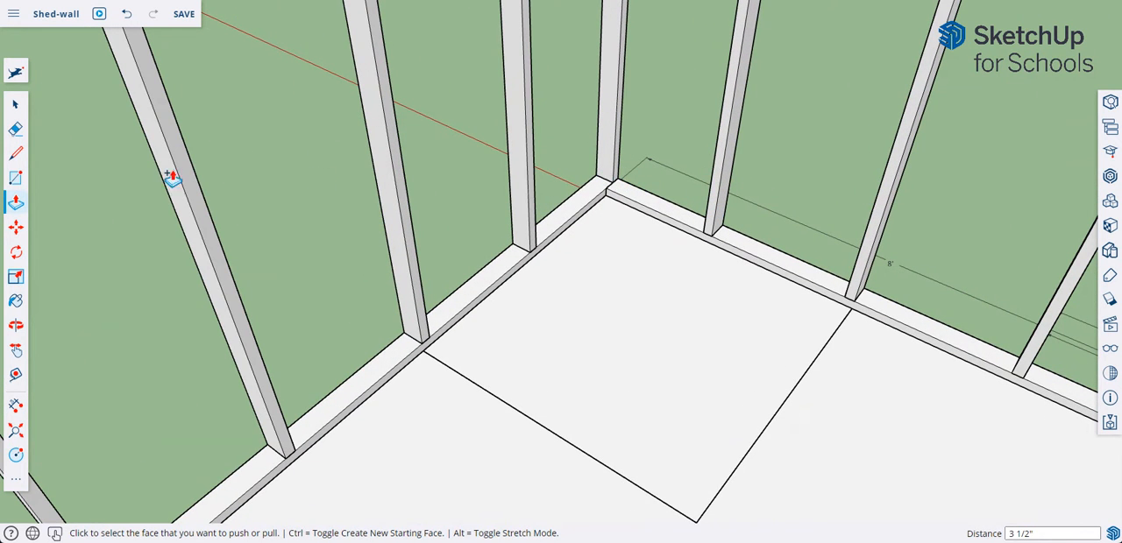
left_click(16, 106)
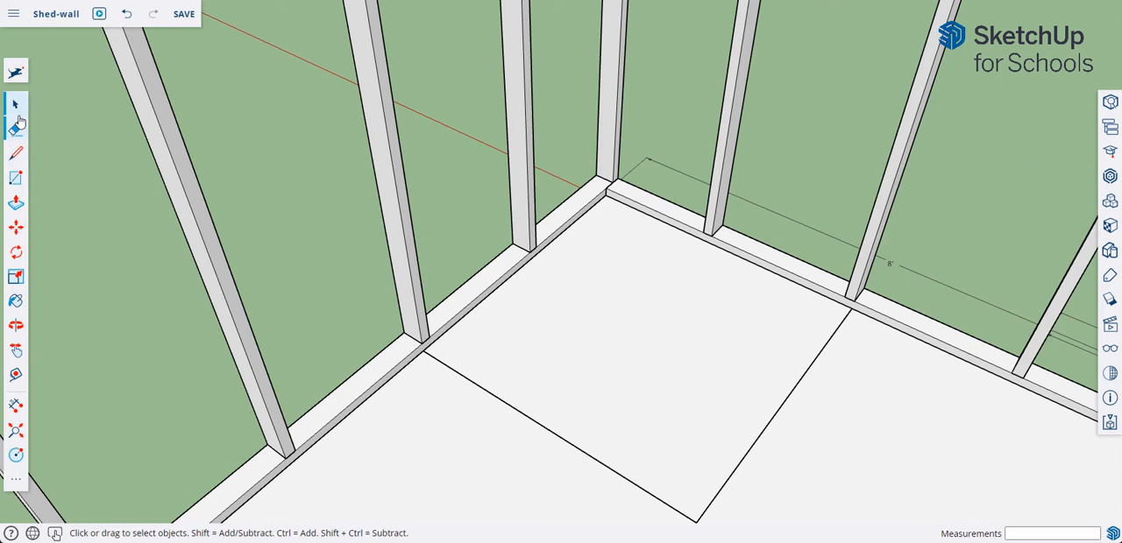
left_click(16, 178)
left_click(590, 289)
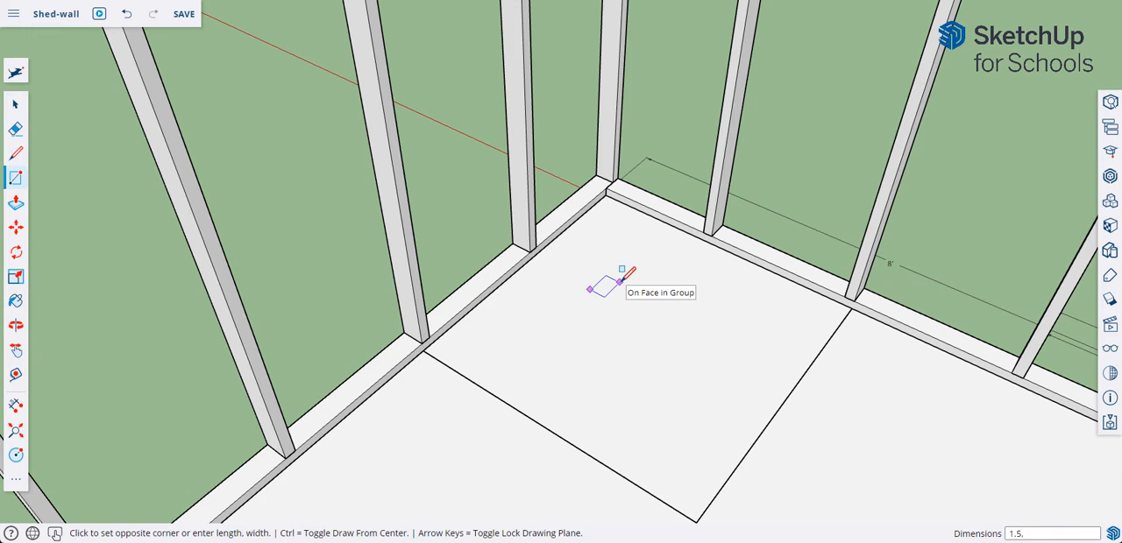
type("1.5,3.5")
key("Return")
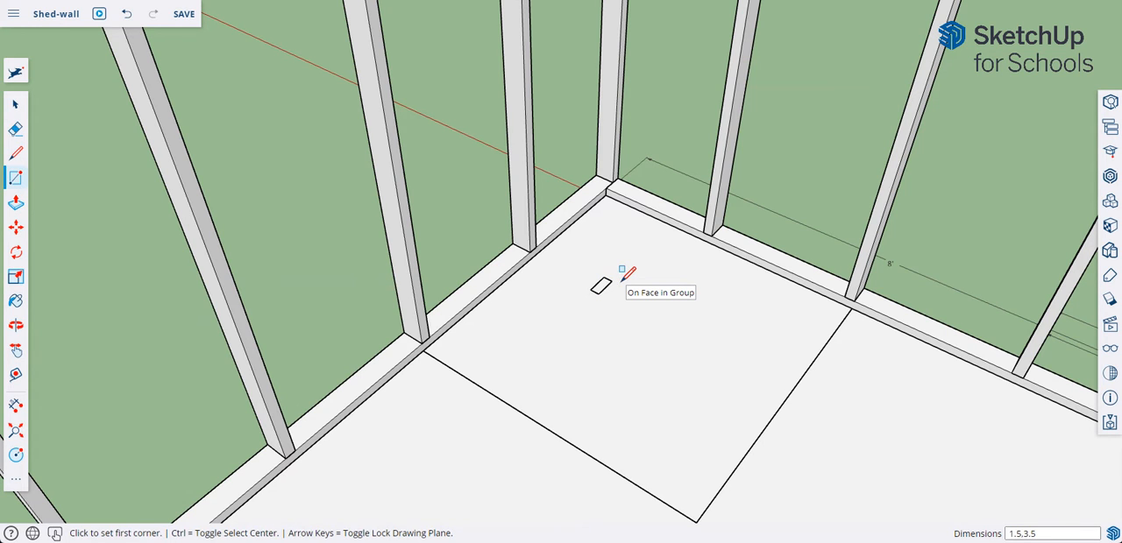
Step: Push/Pull the small floor rectangle up into a post about 5' 3 7/8" tall
left_click(15, 103)
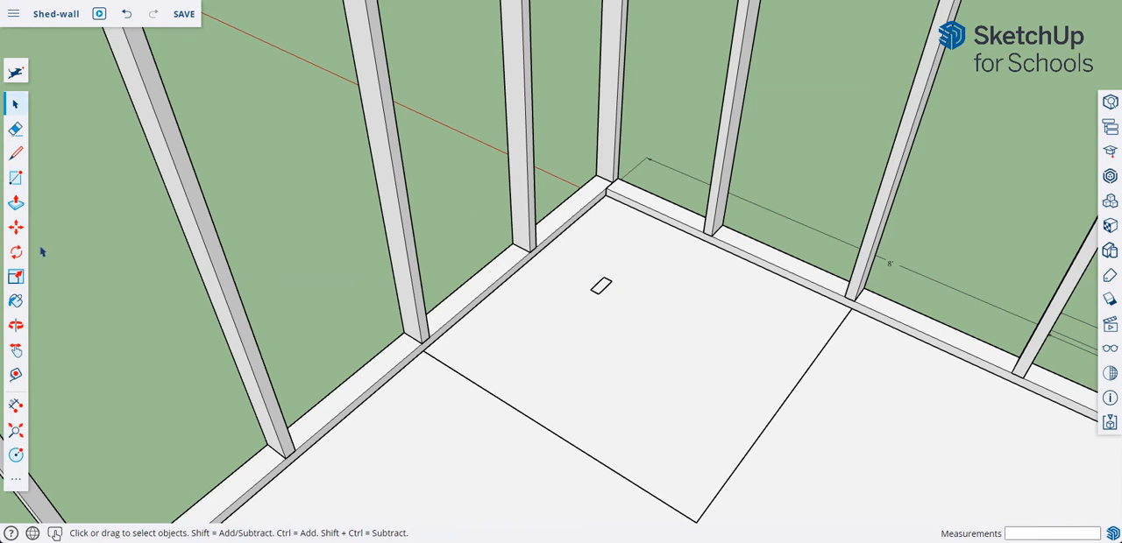
left_click(16, 206)
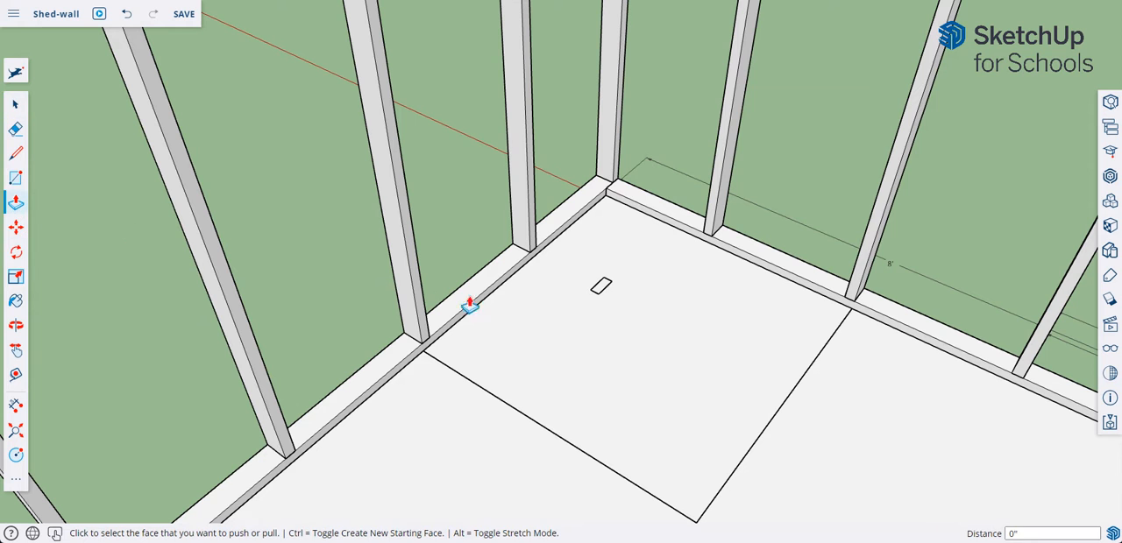
left_click(601, 293)
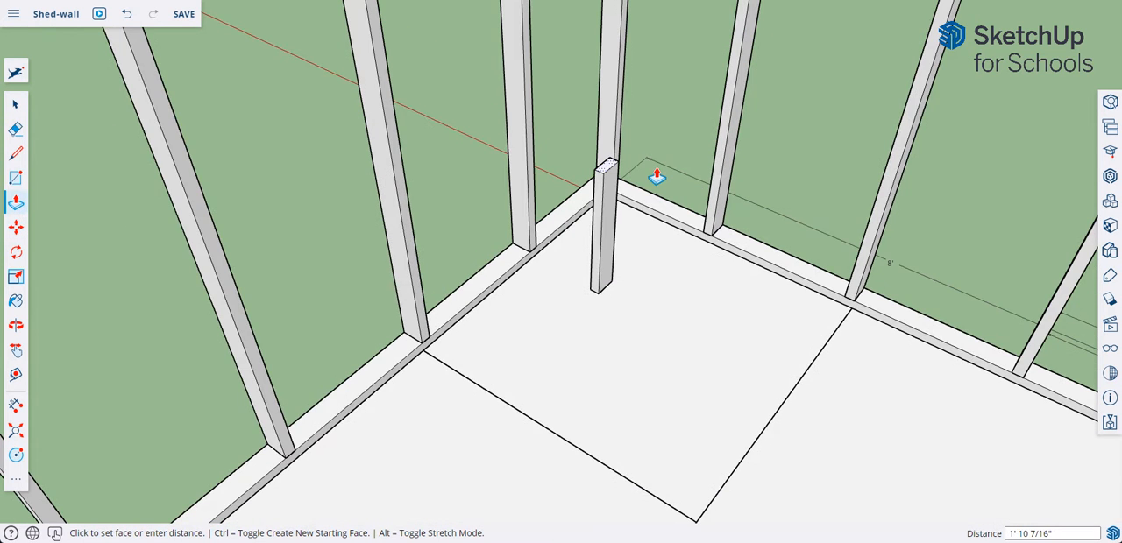
scroll(657, 170, "down", 3)
middle_click_drag(656, 168, 630, 408)
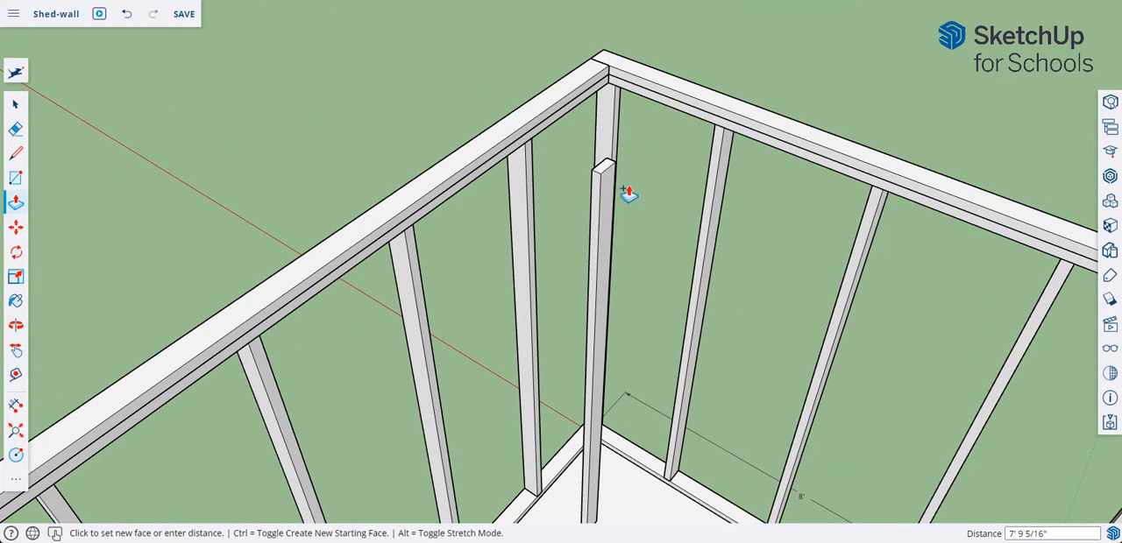
left_click(628, 326)
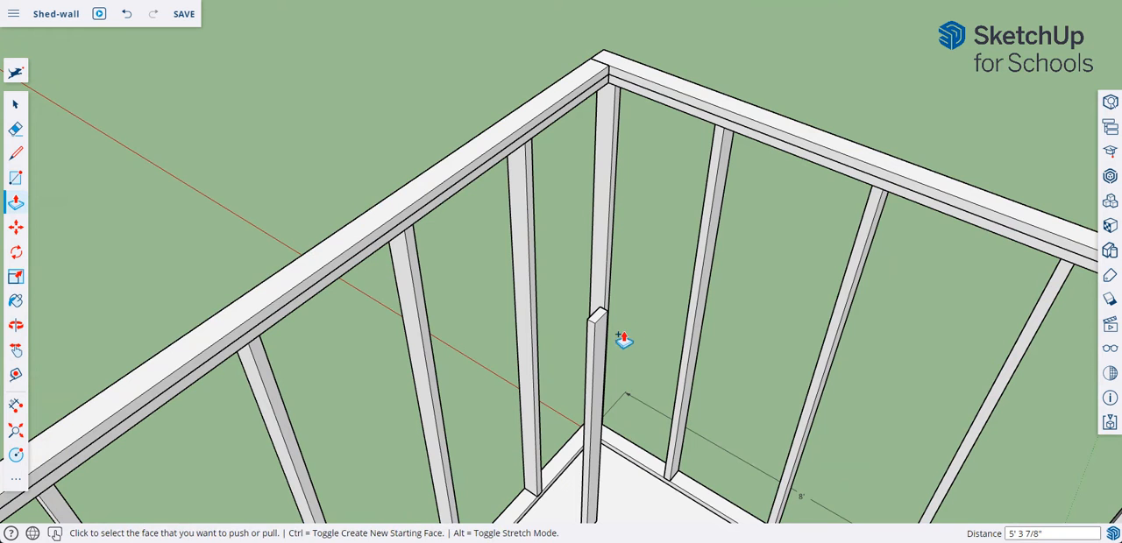
Step: Make the entire new post a group
middle_click_drag(623, 341, 447, 291)
left_click(17, 106)
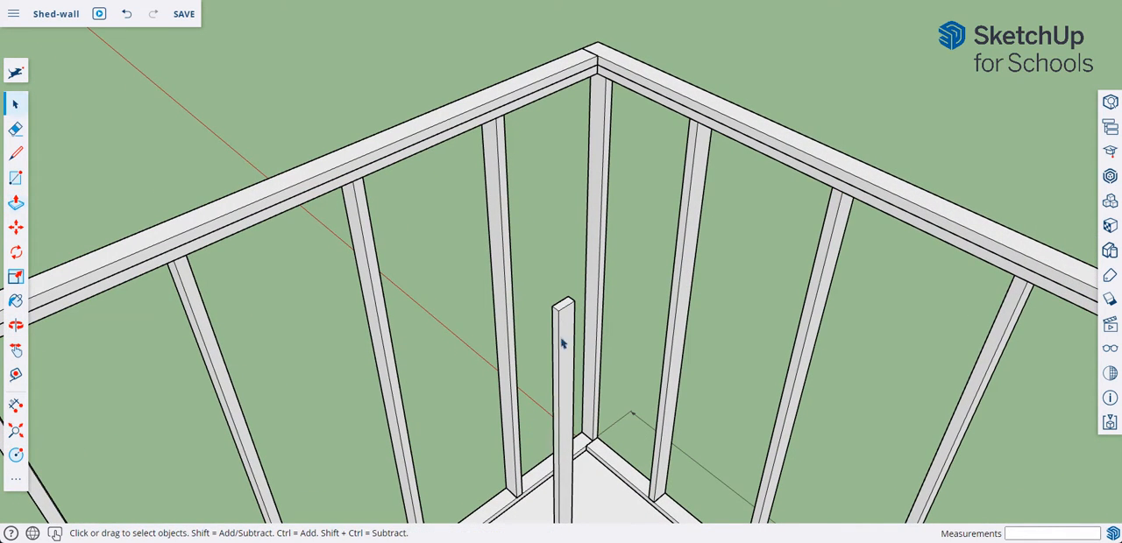
triple_click(566, 346)
right_click(566, 346)
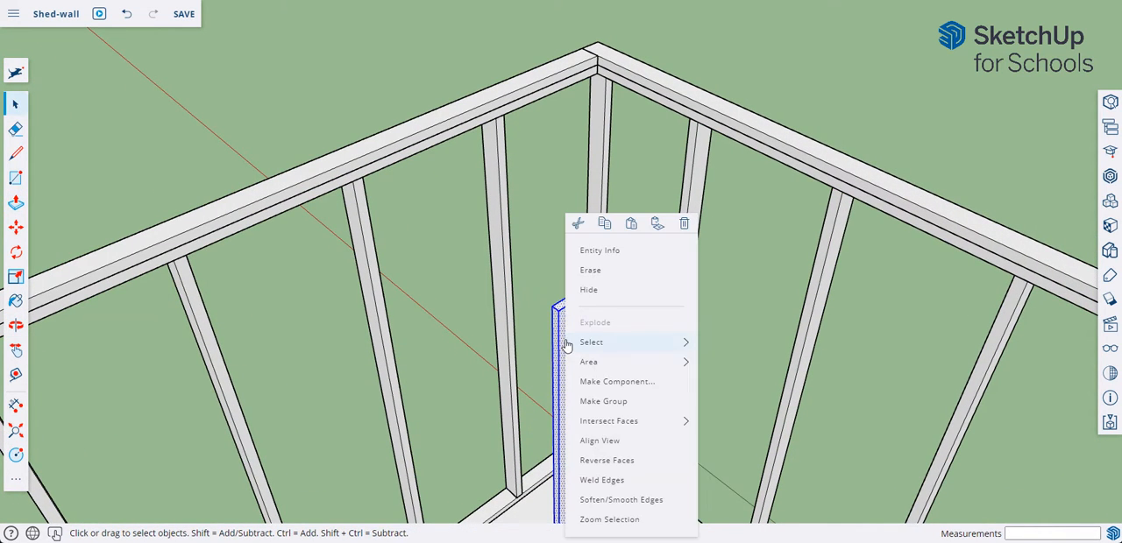
left_click(604, 401)
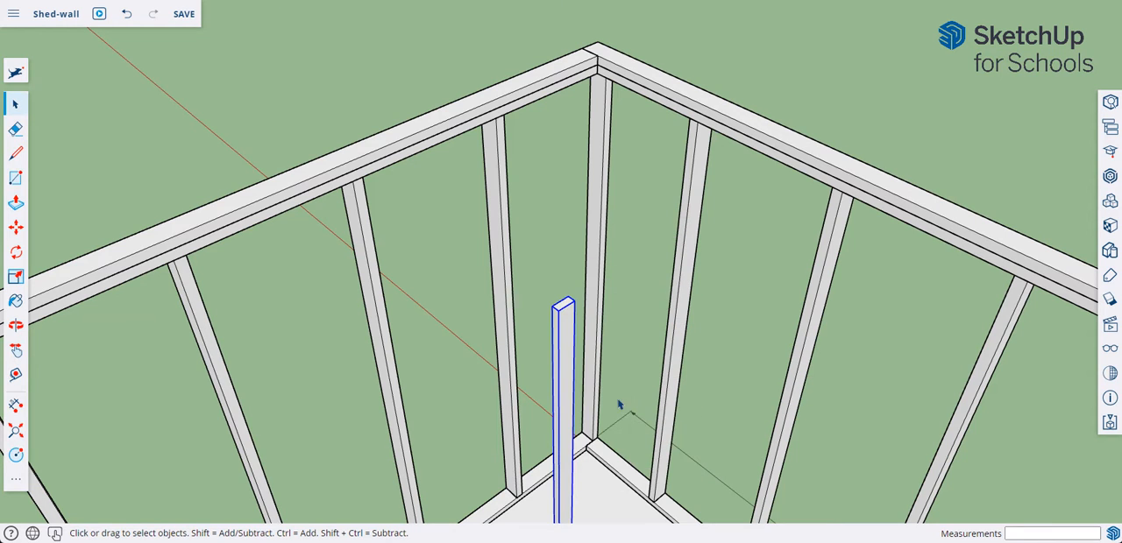
Step: Move the post group by its bottom corner to the inner corner of the bottom plates, against the existing corner stud
left_click(16, 228)
middle_click_drag(516, 465, 572, 404)
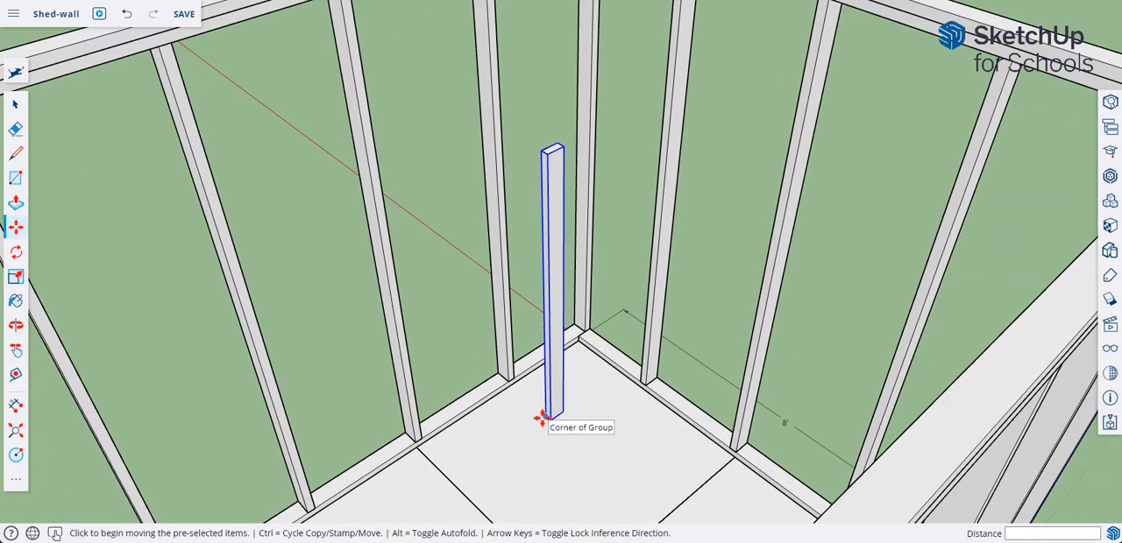
left_click(543, 418)
left_click(579, 339)
middle_click_drag(578, 339, 645, 333)
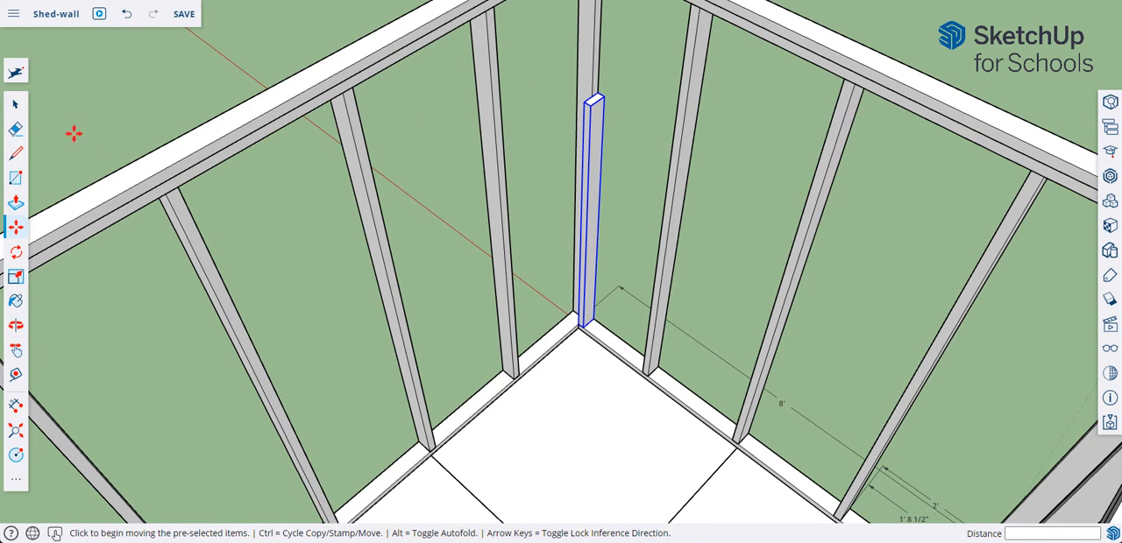
Step: Inside the post group, extend the top face up to the underside of the top plate and close the group
left_click(18, 107)
double_click(593, 121)
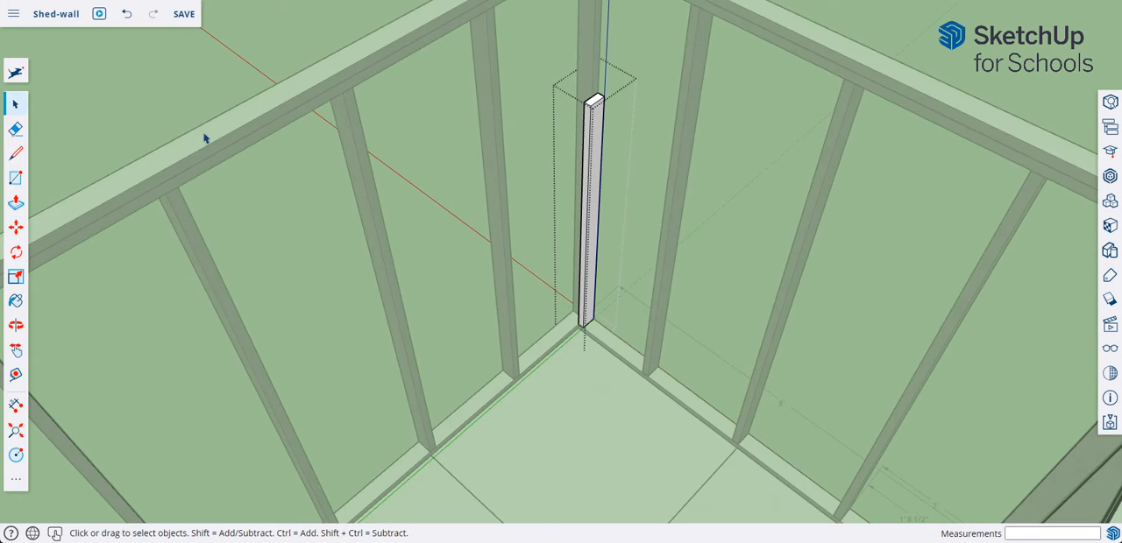
middle_click_drag(614, 142, 590, 207)
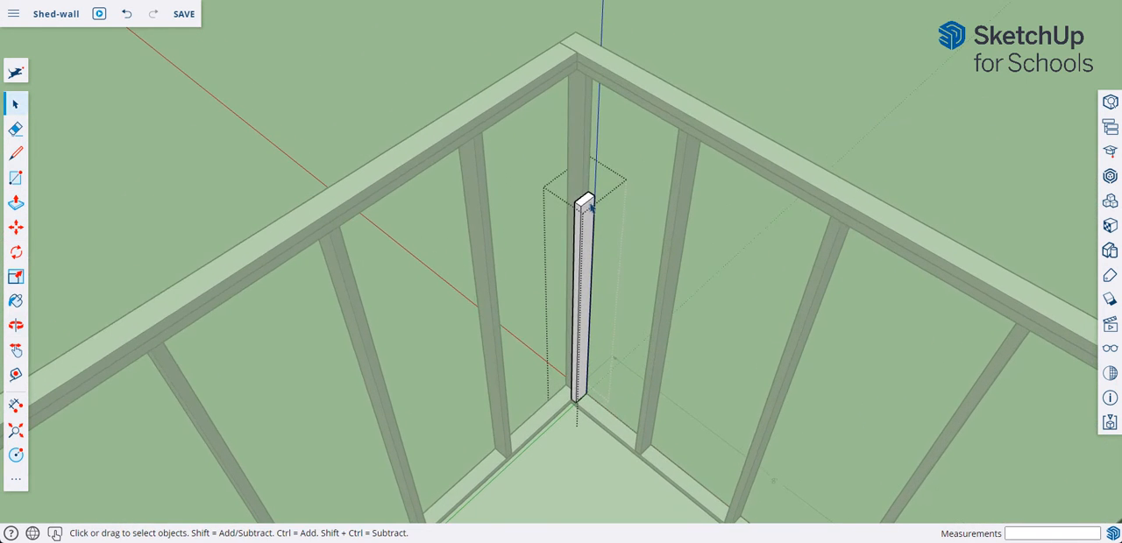
left_click(16, 202)
left_click(584, 206)
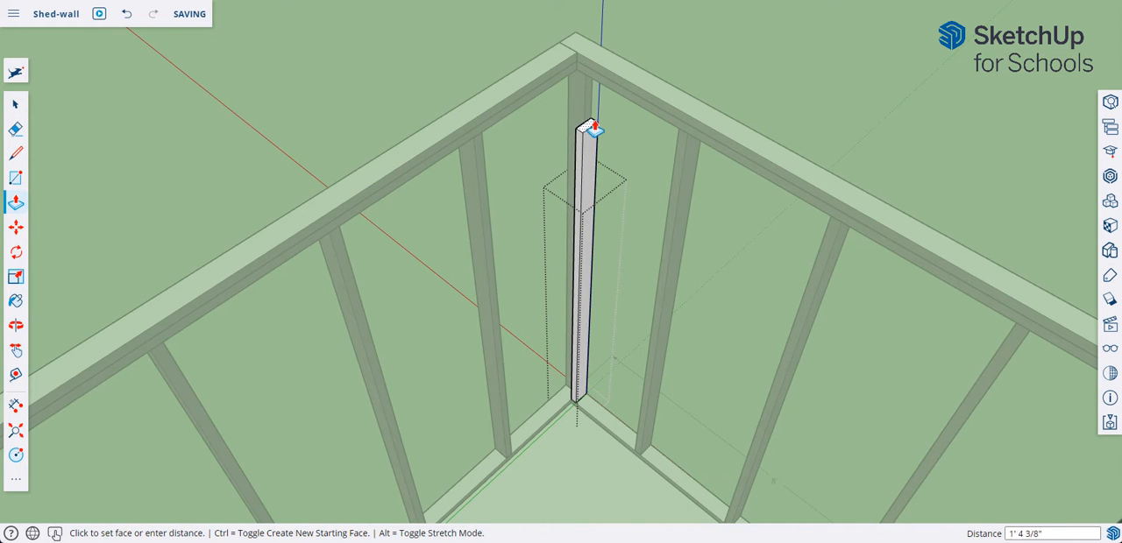
left_click(678, 136)
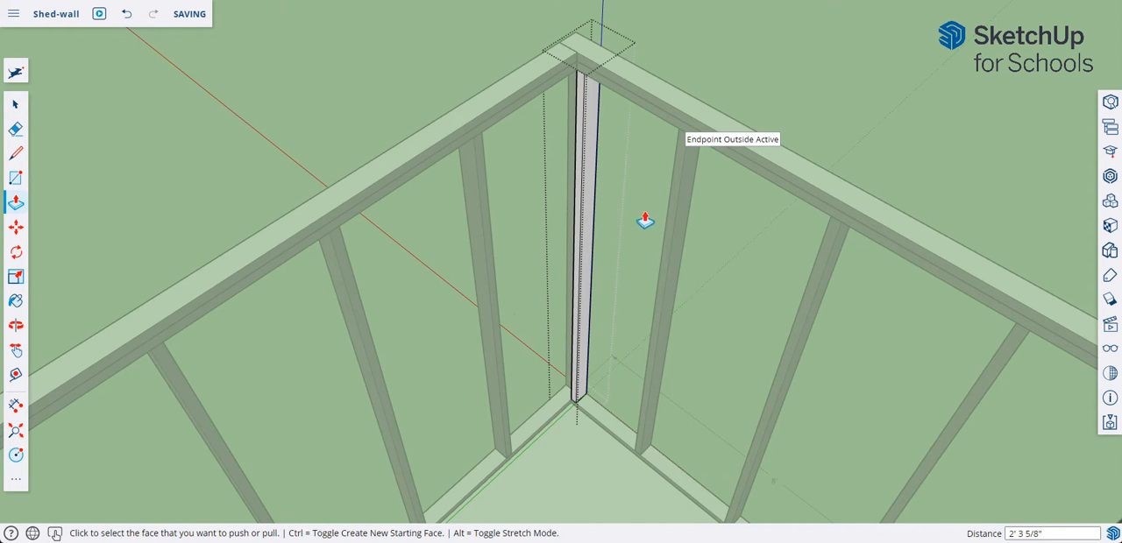
right_click(749, 74)
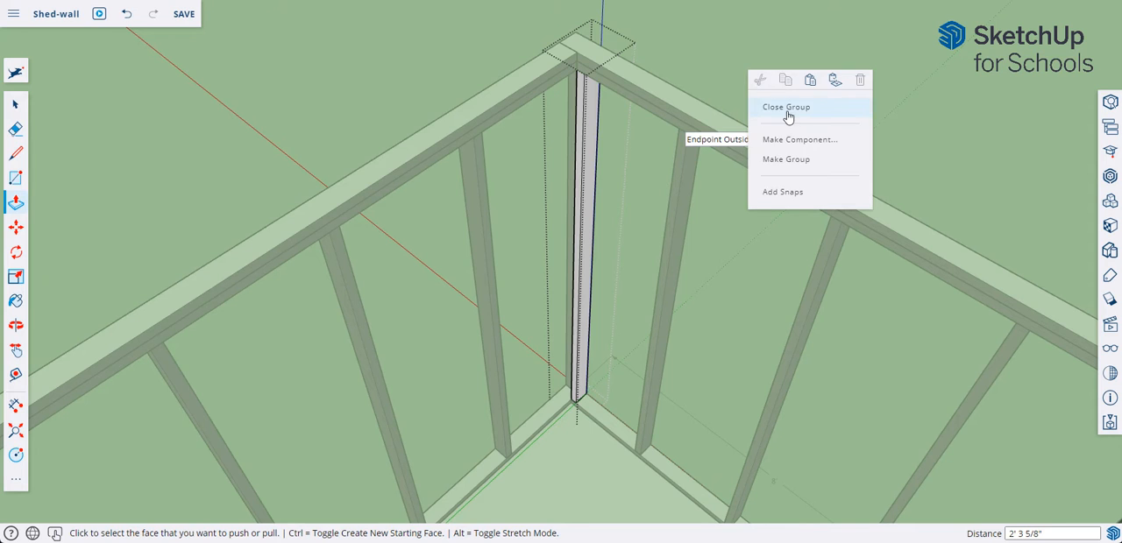
left_click(787, 109)
Step: Copy the new corner stud by its bottom corner to a spot on the floor about 1' 8 9/16" away
left_click(24, 101)
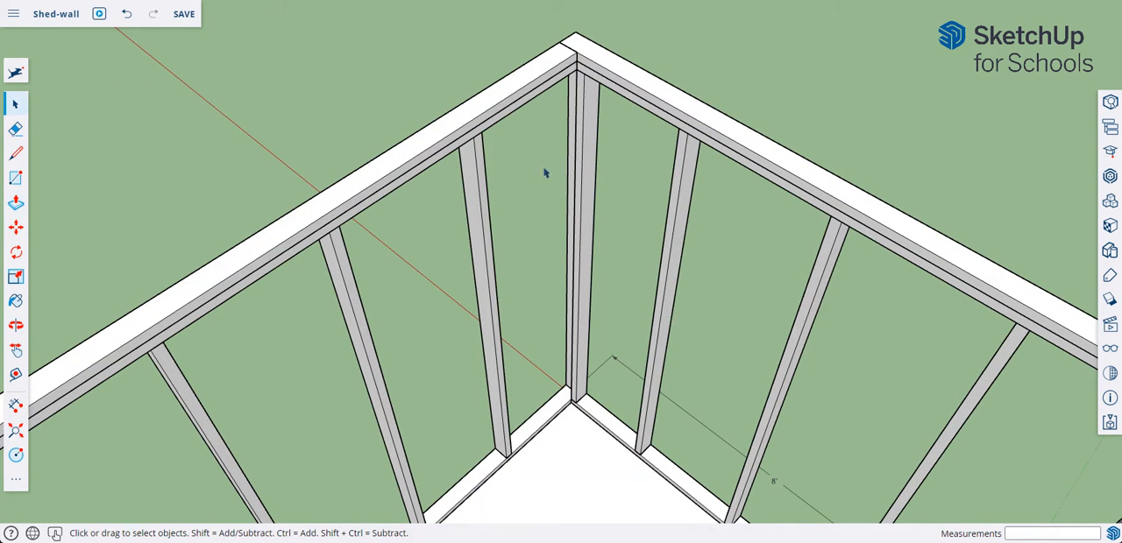
left_click(590, 158)
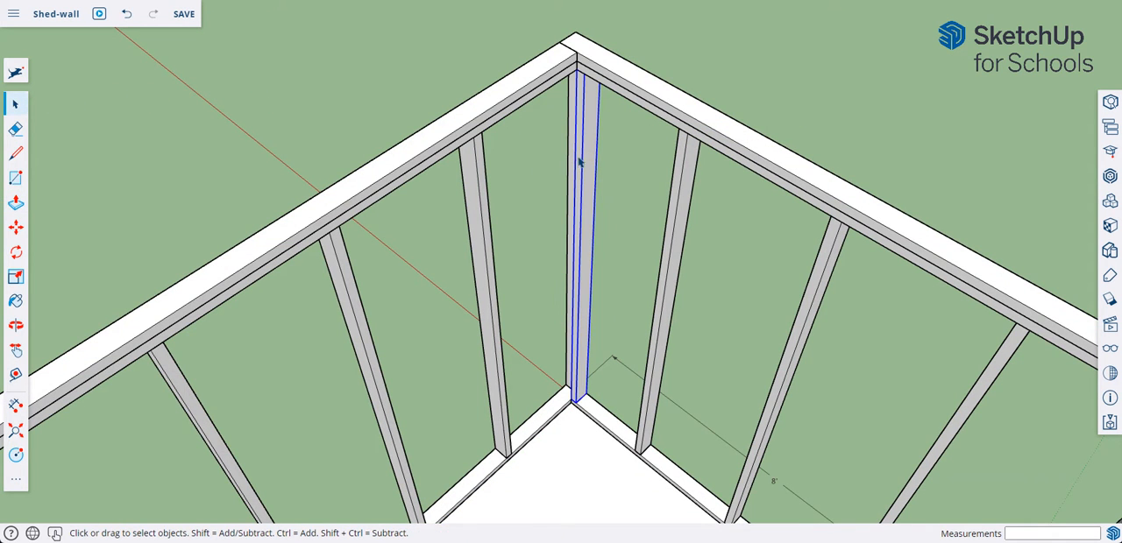
middle_click_drag(705, 201, 678, 343)
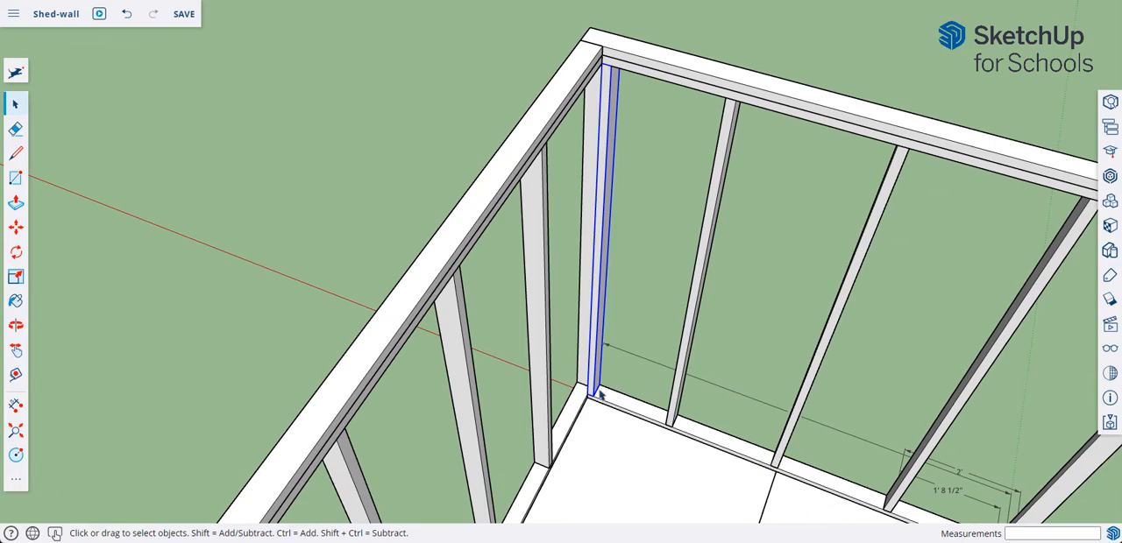
middle_click_drag(602, 396, 474, 427)
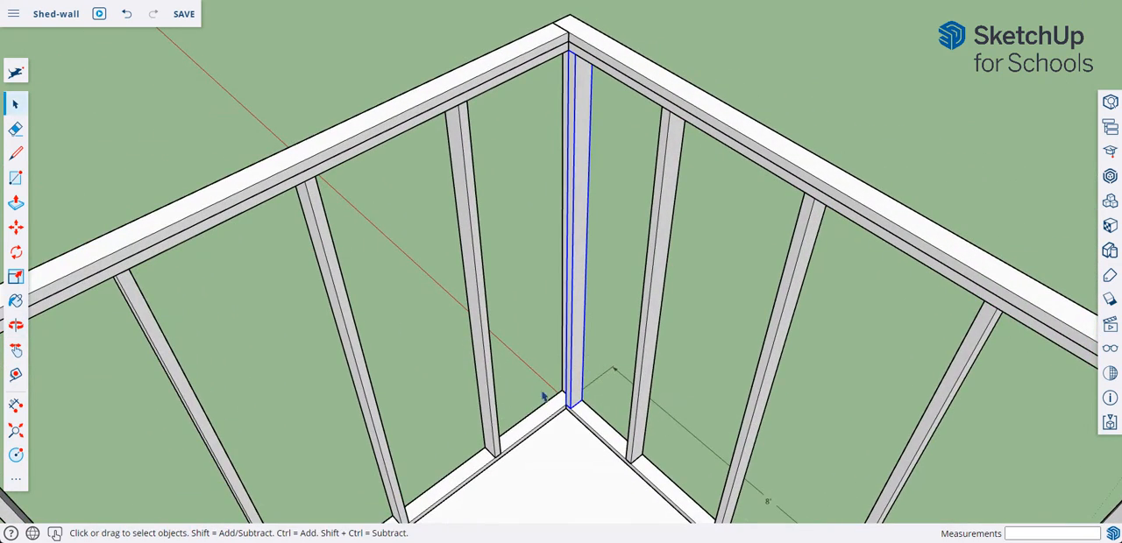
middle_click_drag(537, 406, 629, 406)
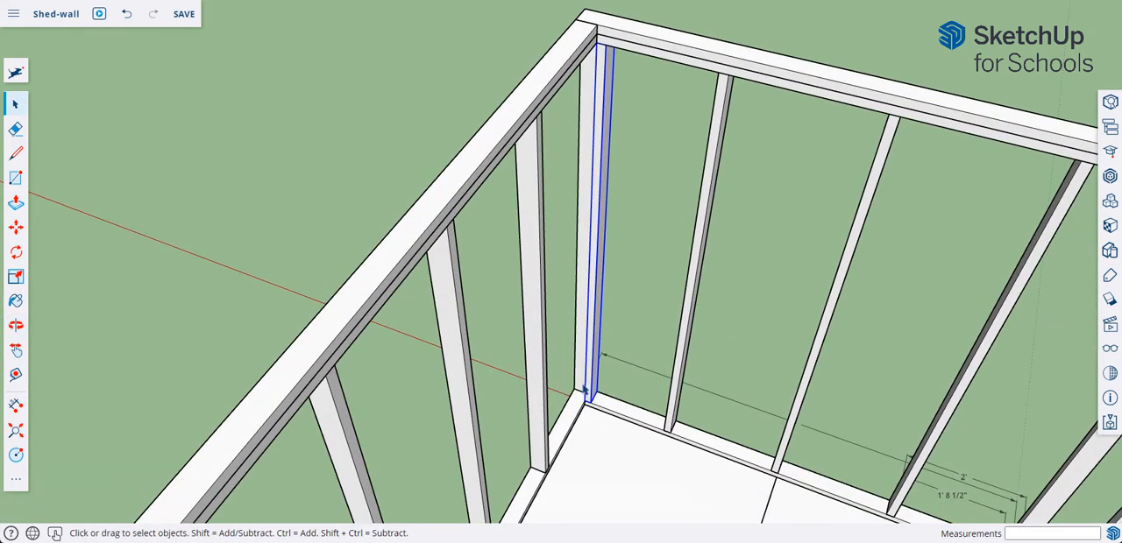
scroll(588, 404, "up", 1)
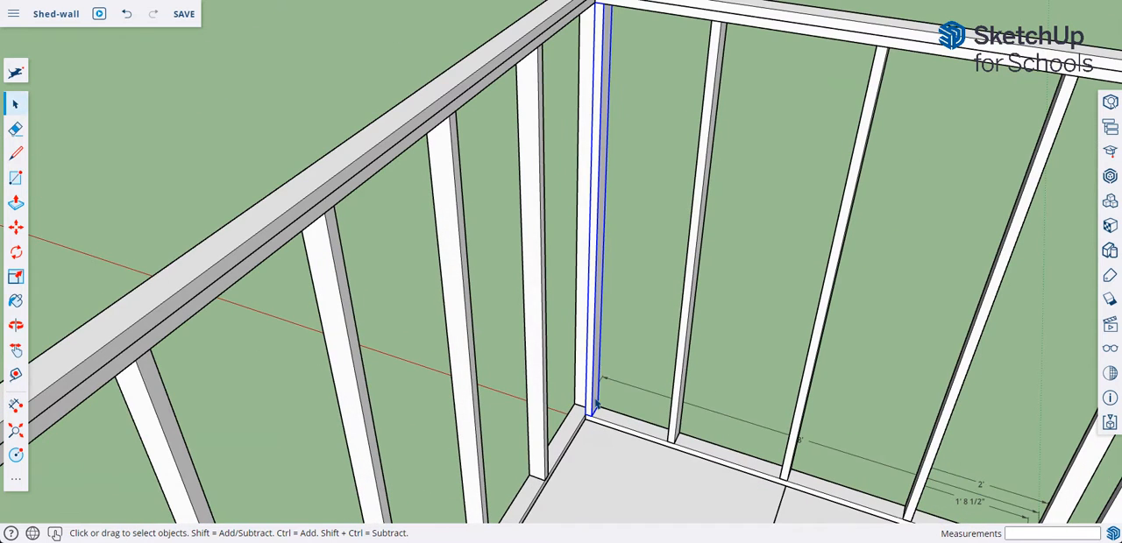
left_click(18, 229)
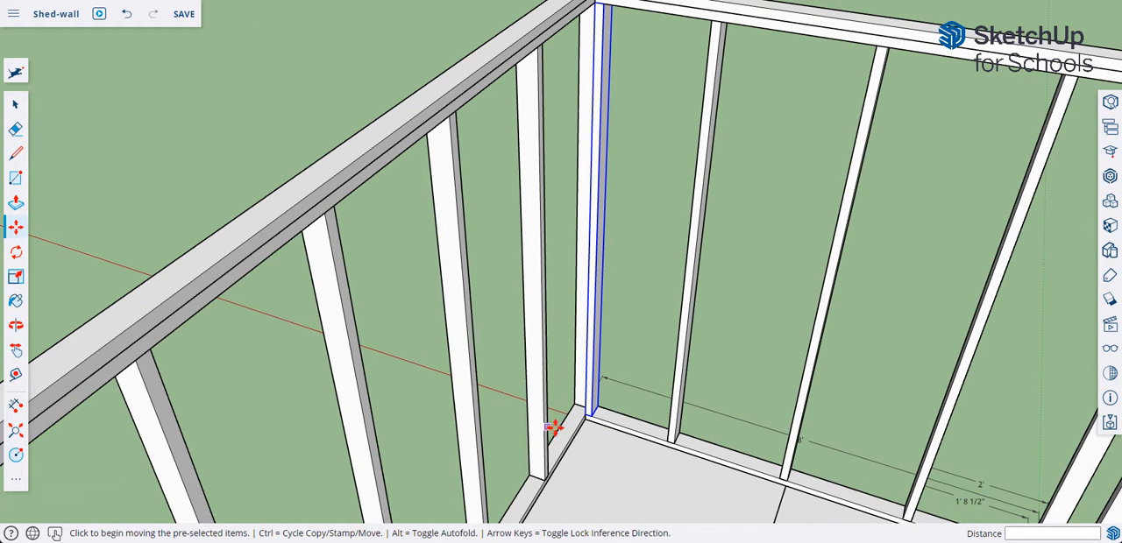
key("ctrl")
left_click(588, 422)
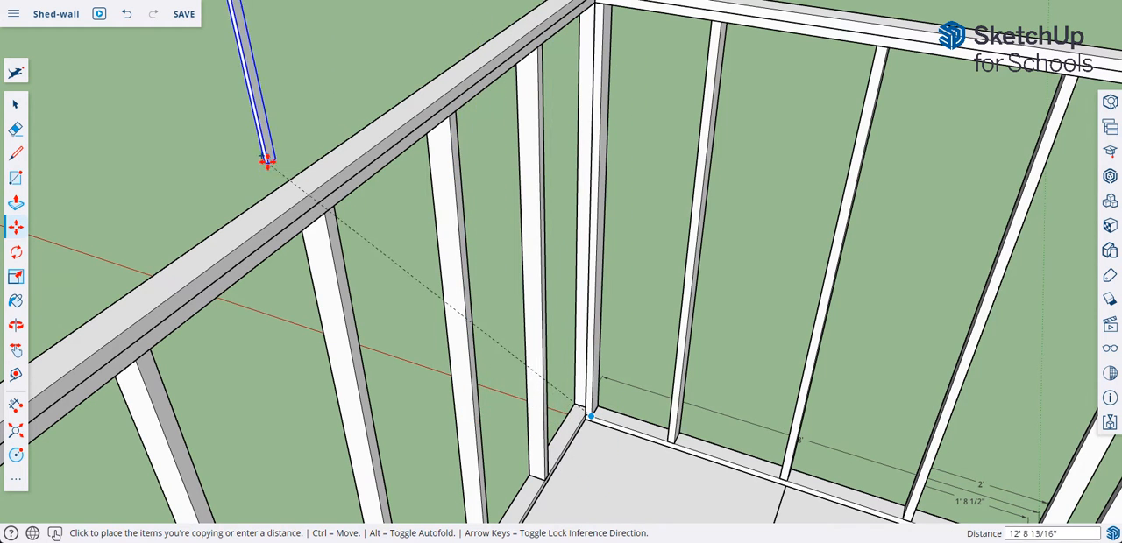
left_click(602, 494)
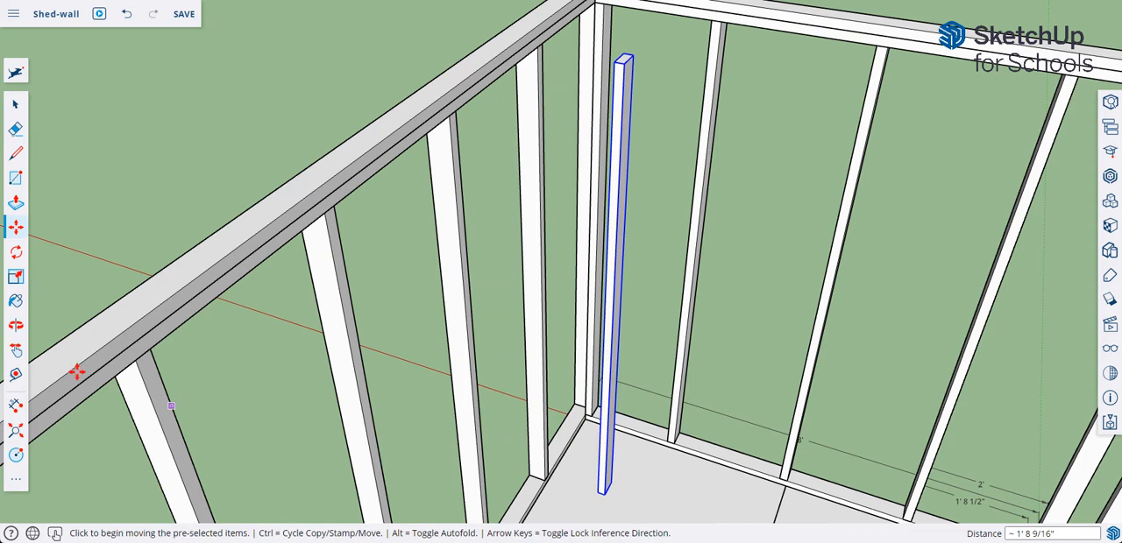
Step: Try rotating the copied stud 90 degrees about its base corner, and undo the rotation
left_click(16, 252)
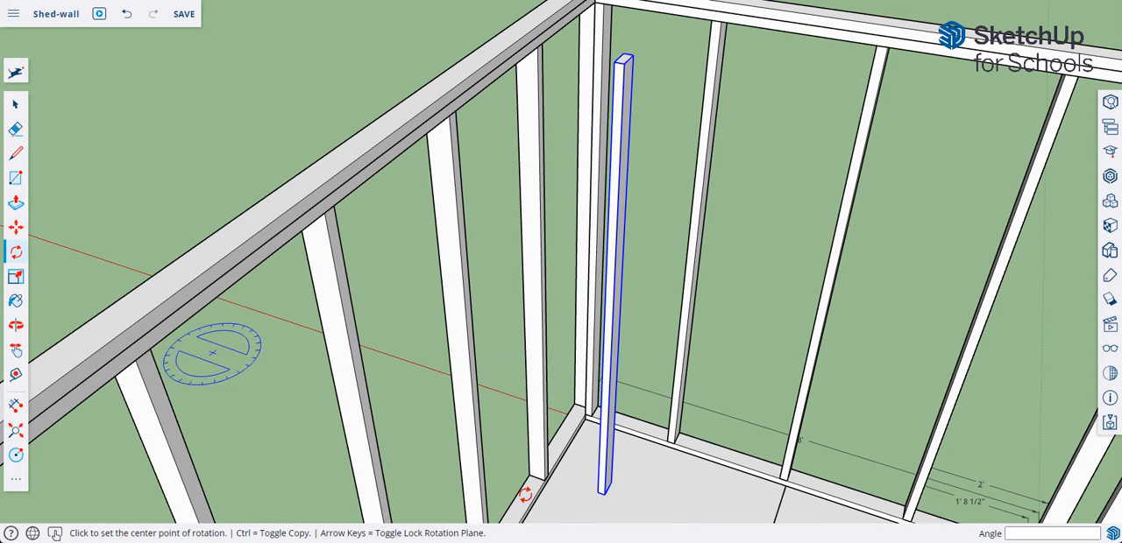
left_click(611, 485)
left_click(636, 491)
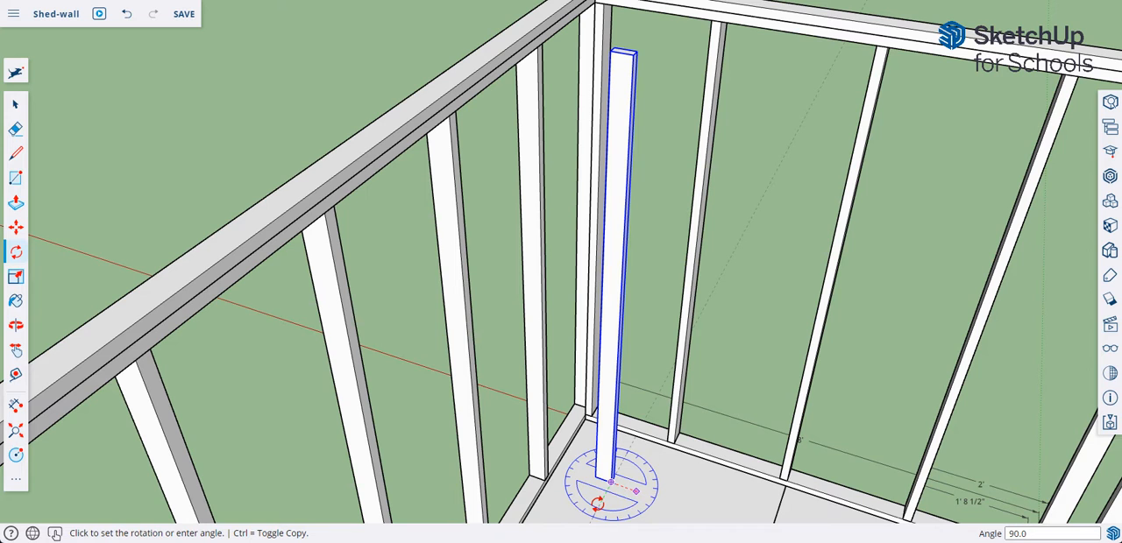
left_click(636, 490)
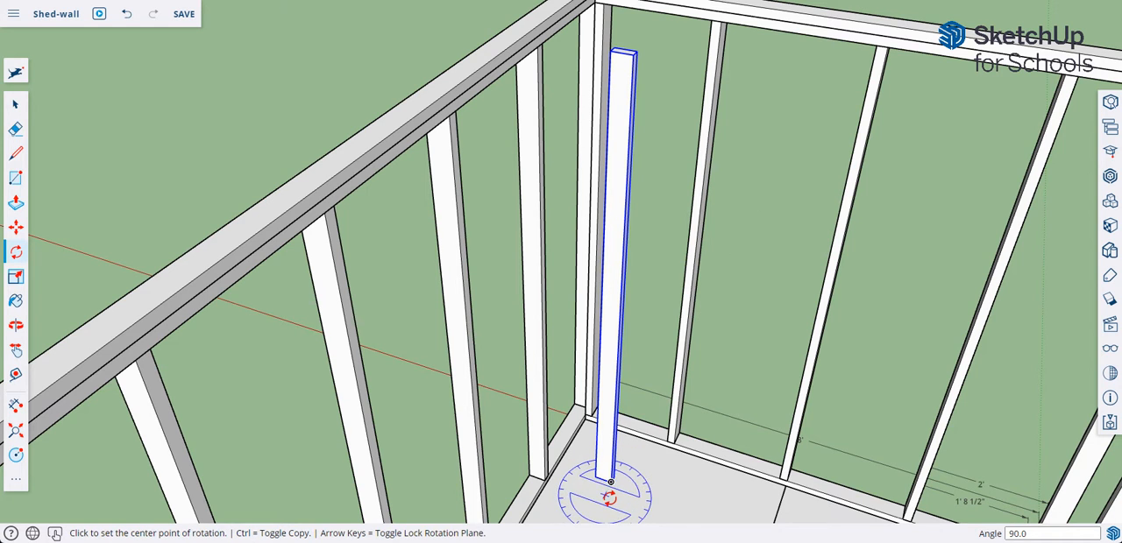
key("ctrl+z")
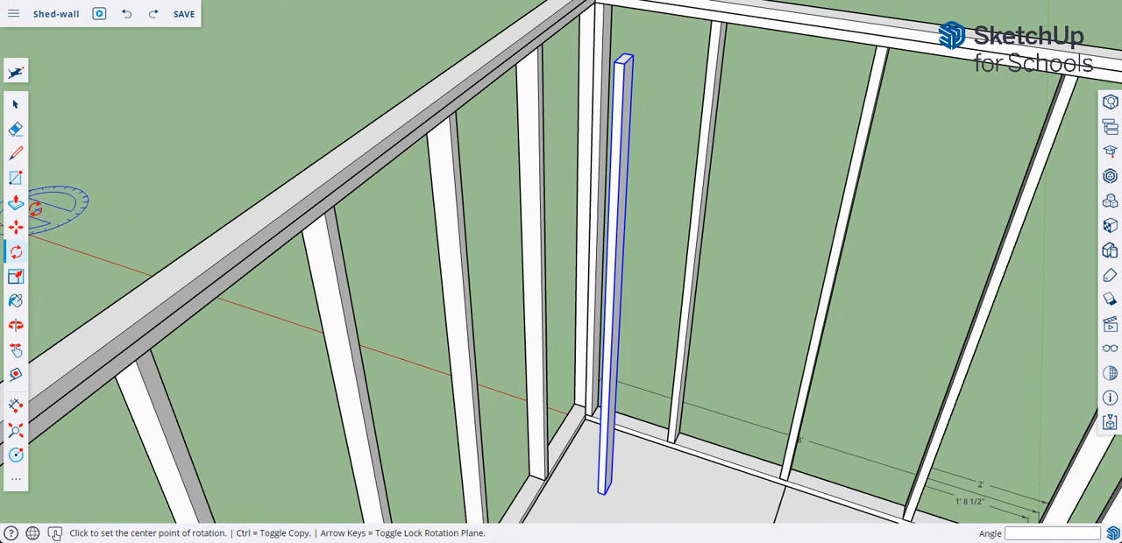
Step: Move the copied stud by its bottom corner onto the outer edge of the bottom plate at the frame corner
middle_click_drag(611, 485, 449, 409)
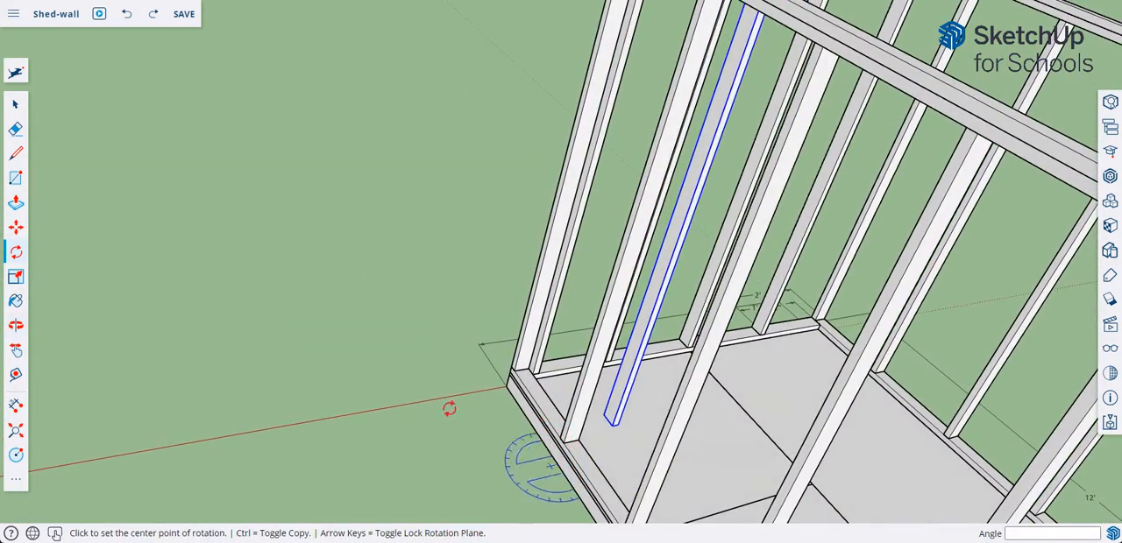
left_click(15, 227)
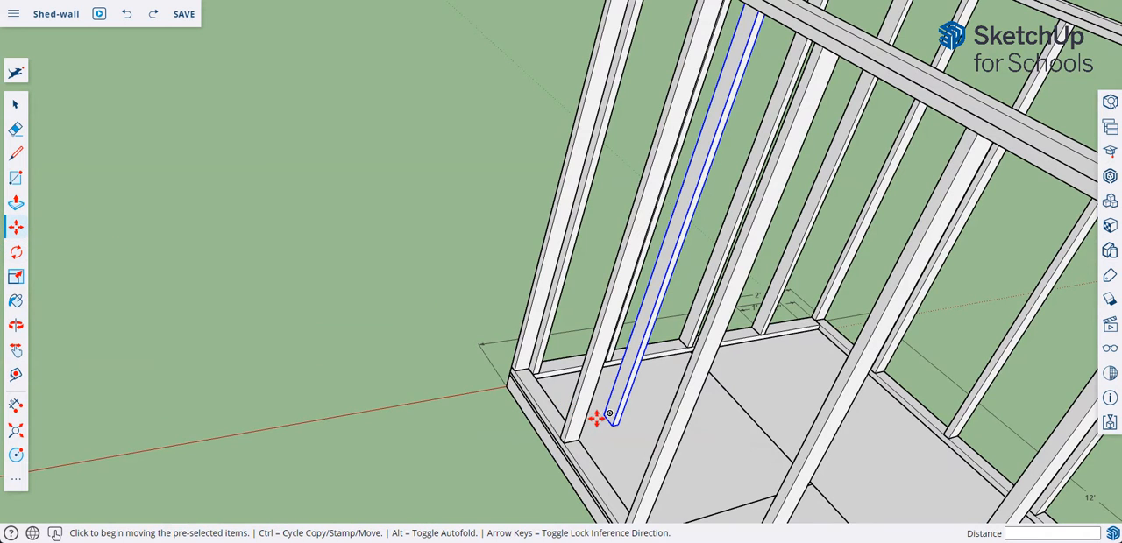
middle_click_drag(588, 394, 595, 399)
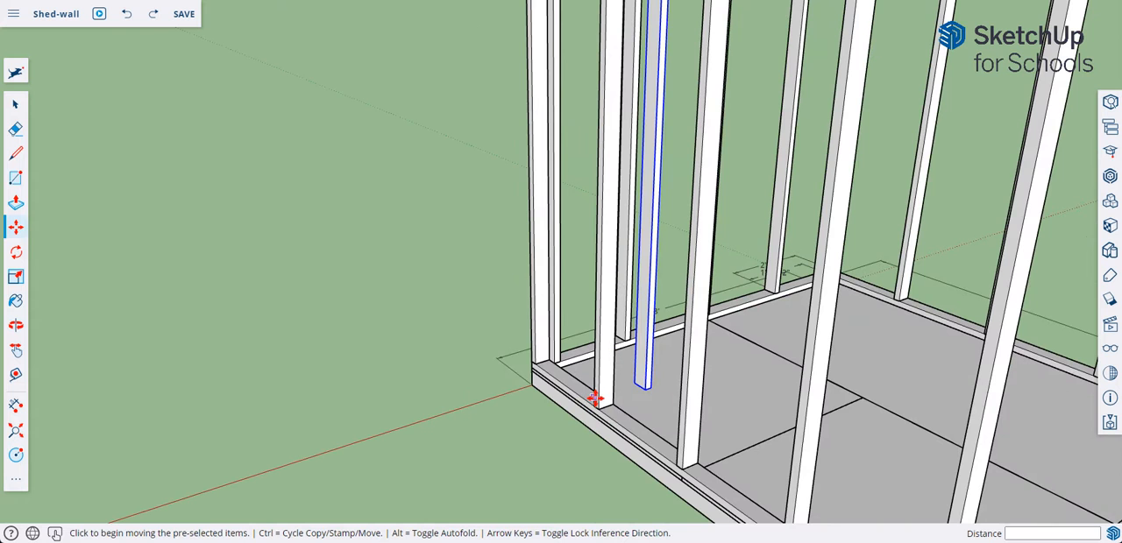
left_click(639, 382)
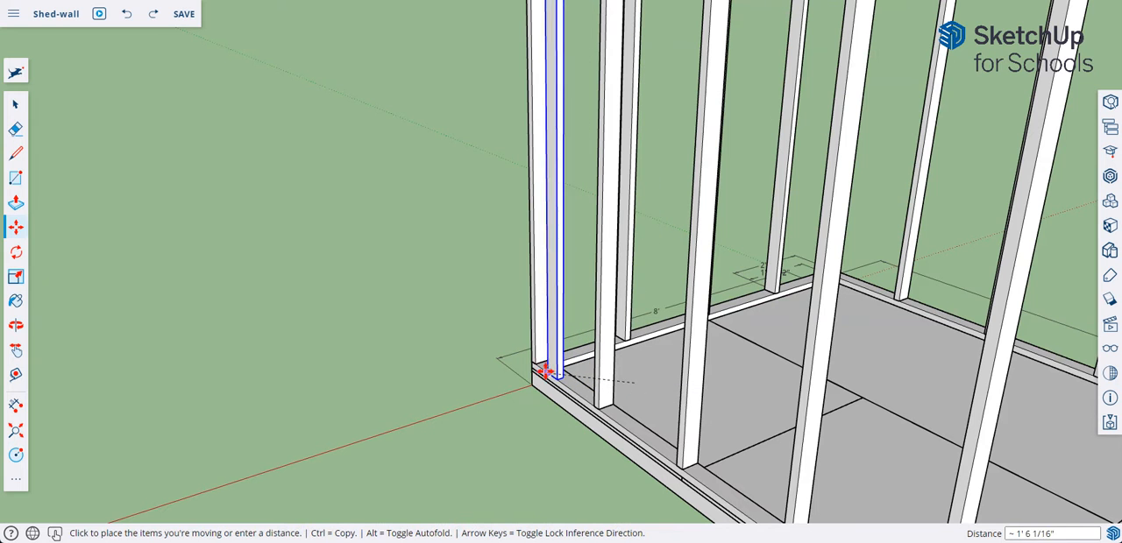
left_click(533, 365)
Step: Shift the stud 2" across the bottom plate by its back bottom corner until it sits flush with the plate's inner edge
middle_click_drag(559, 359, 525, 403)
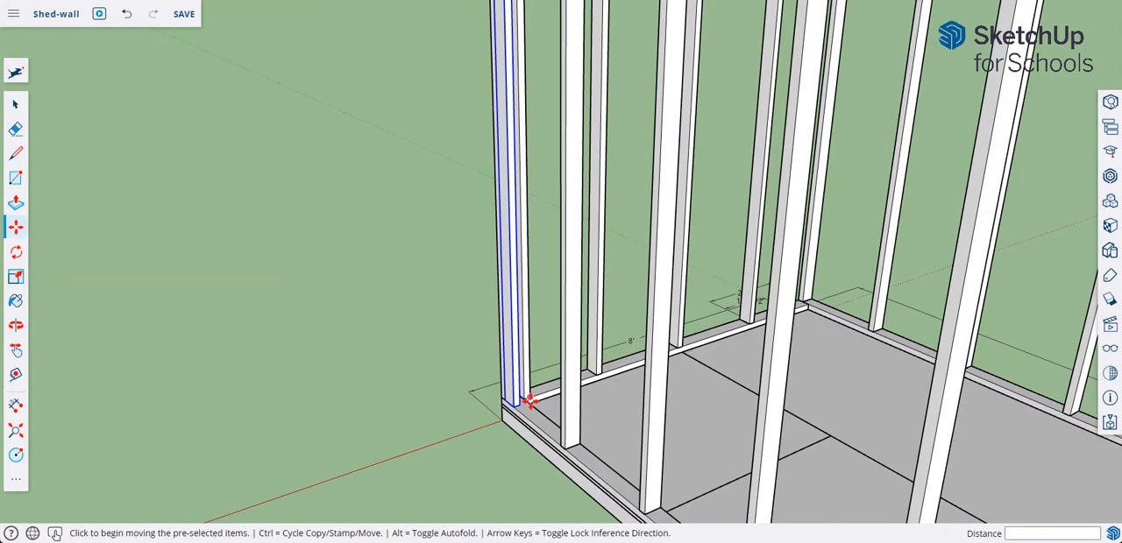
scroll(530, 401, "up", 10)
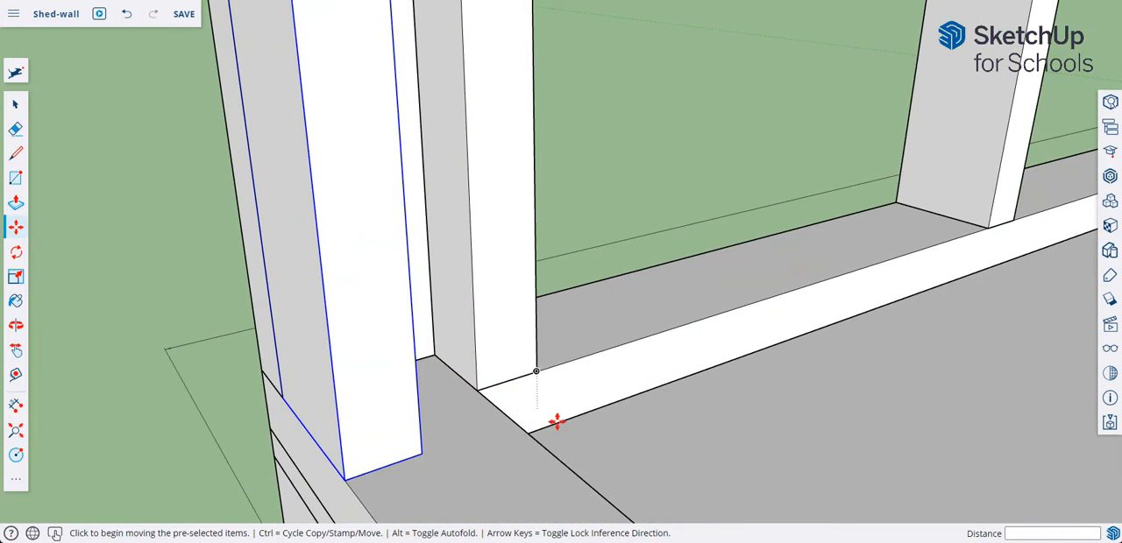
middle_click_drag(556, 422, 321, 418)
key("ctrl")
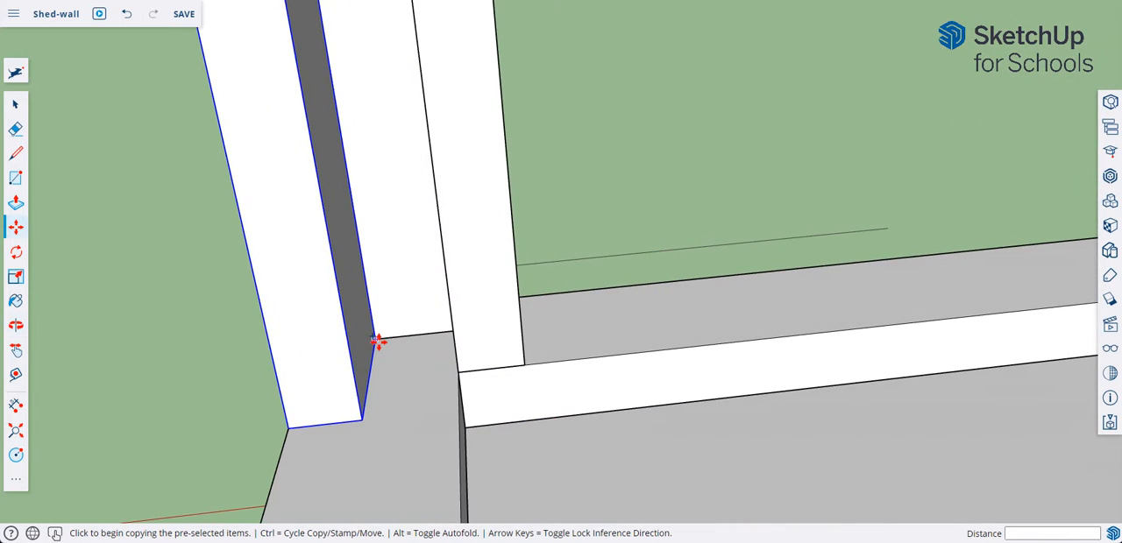
left_click(375, 340)
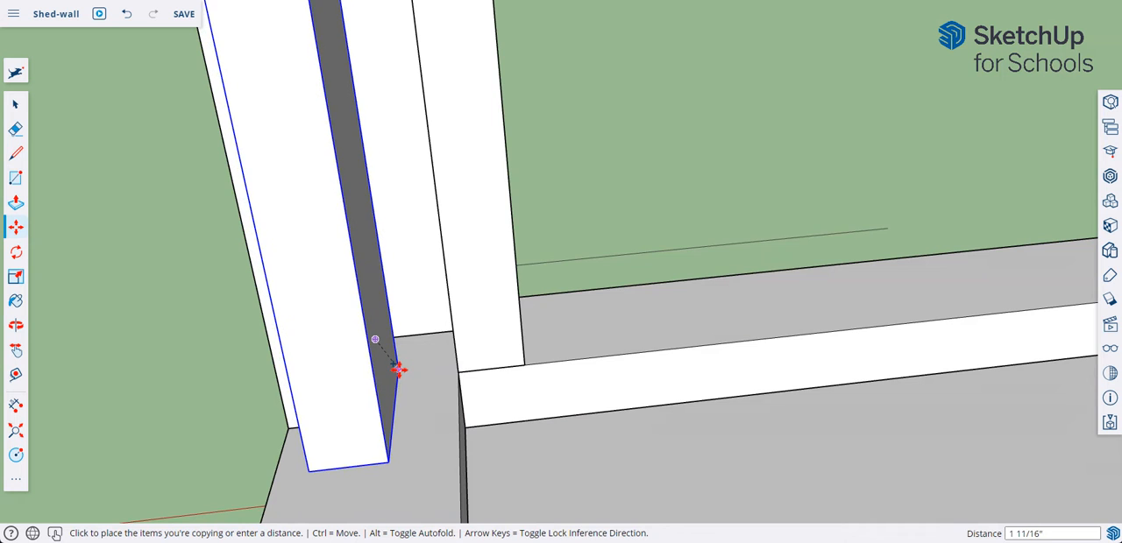
middle_click_drag(398, 371, 459, 347)
key("ctrl")
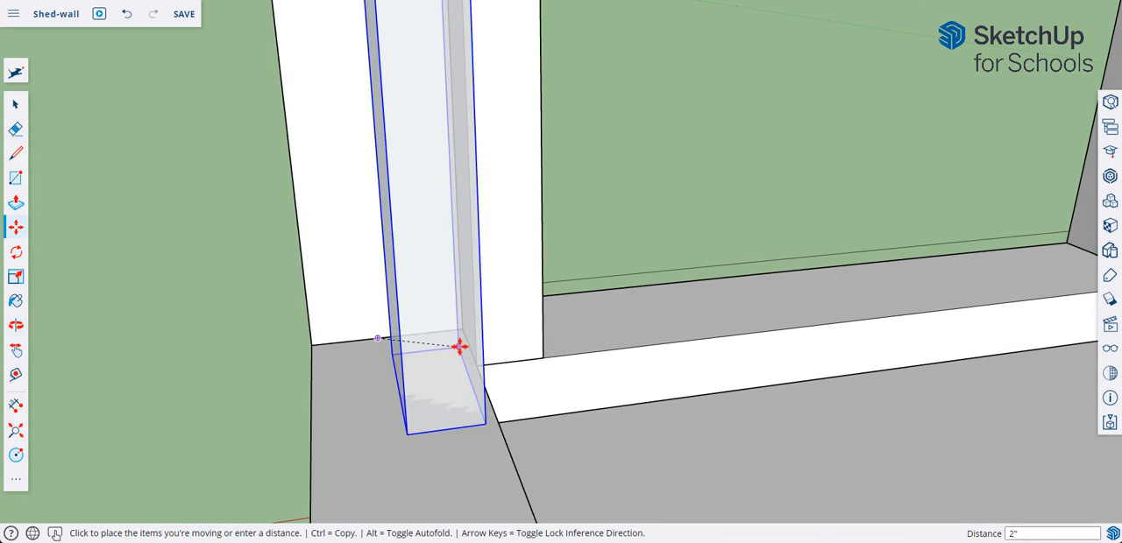
left_click(460, 340)
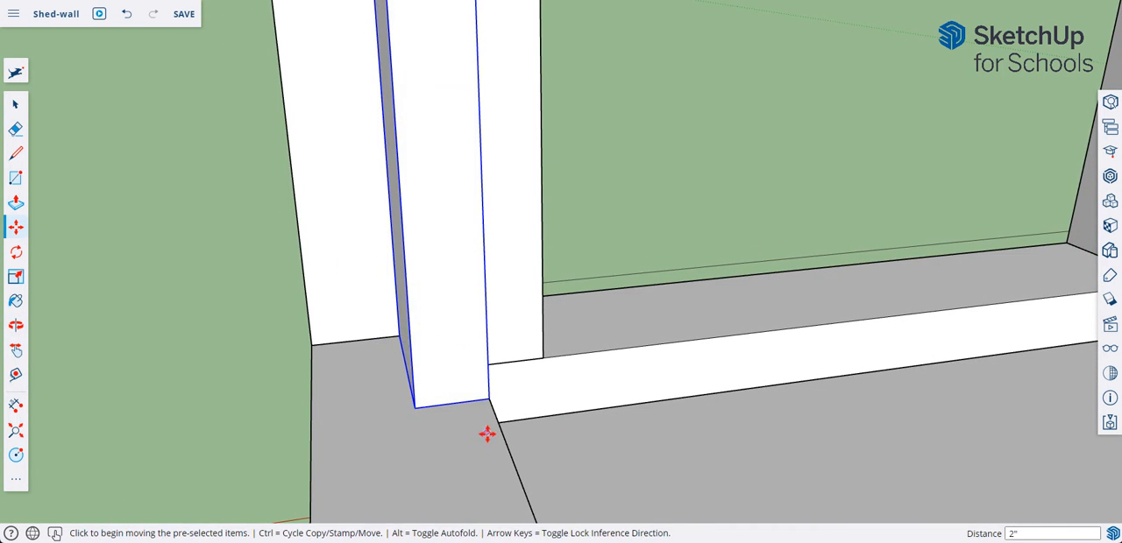
Step: Examine the fitted corner studs and the surrounding wall framing from inside and outside the shed
middle_click_drag(488, 434, 479, 465)
key("ctrl")
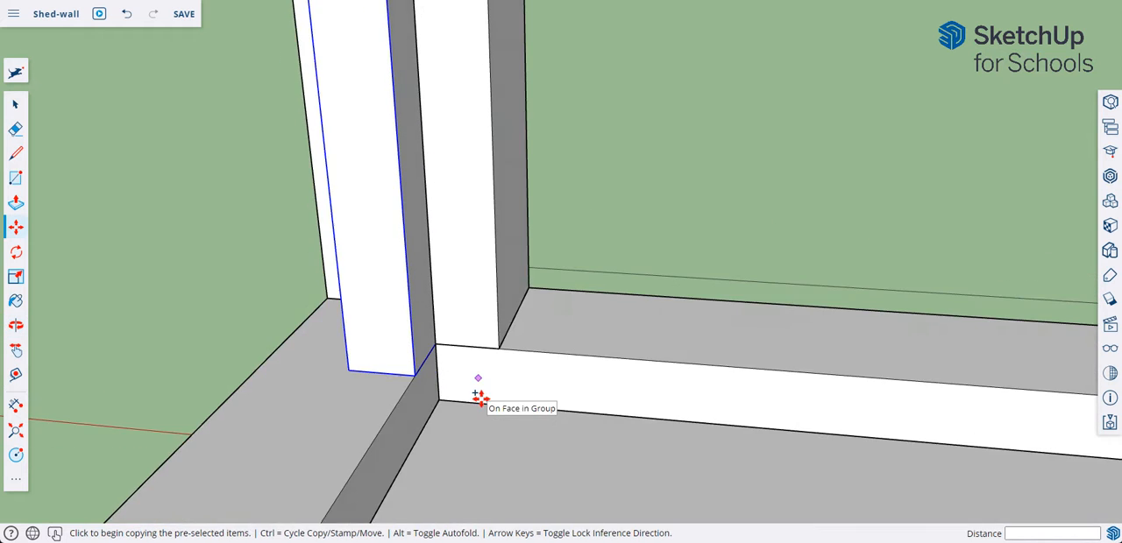
middle_click_drag(480, 399, 484, 198)
middle_click_drag(520, 354, 520, 386)
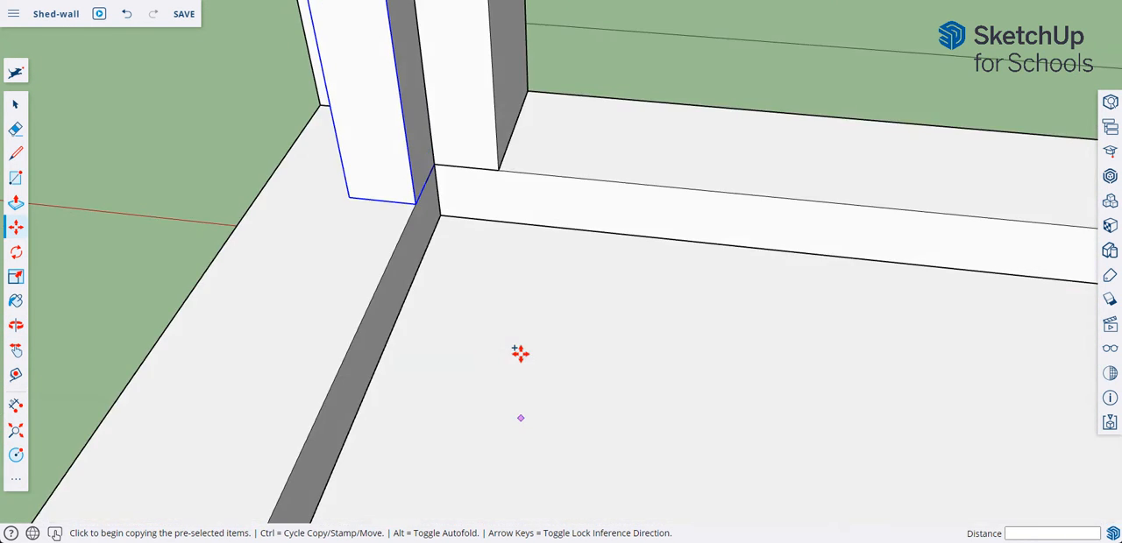
scroll(520, 344, "down", 5)
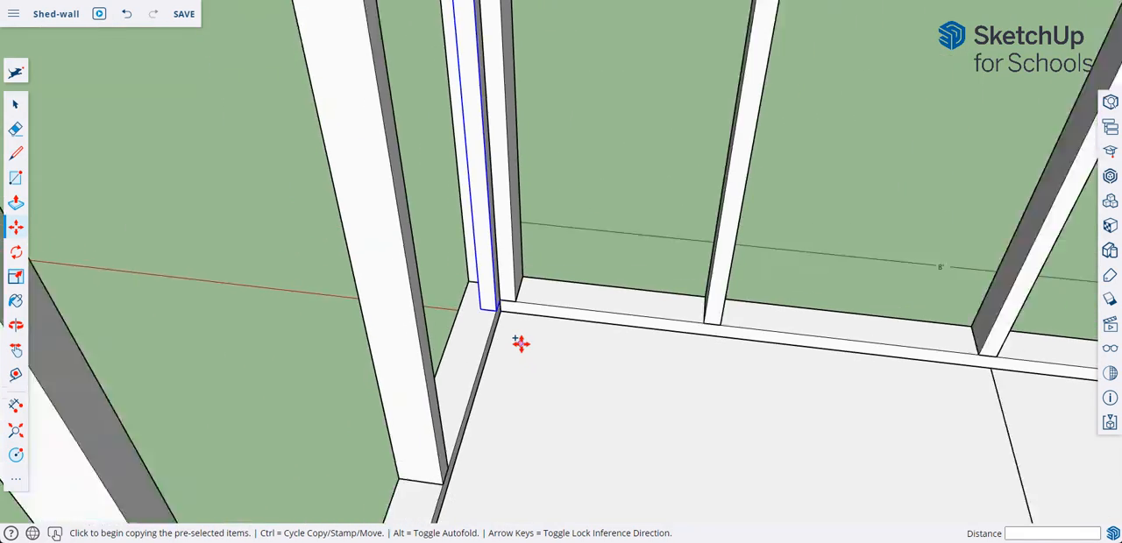
scroll(521, 344, "down", 5)
middle_click_drag(518, 343, 492, 176)
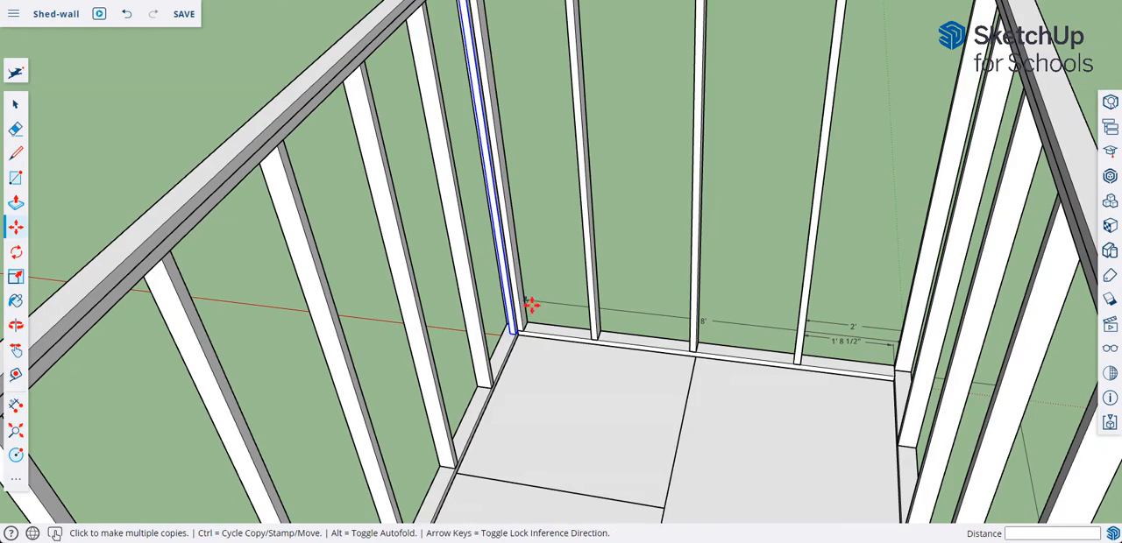
middle_click_drag(534, 355, 408, 360)
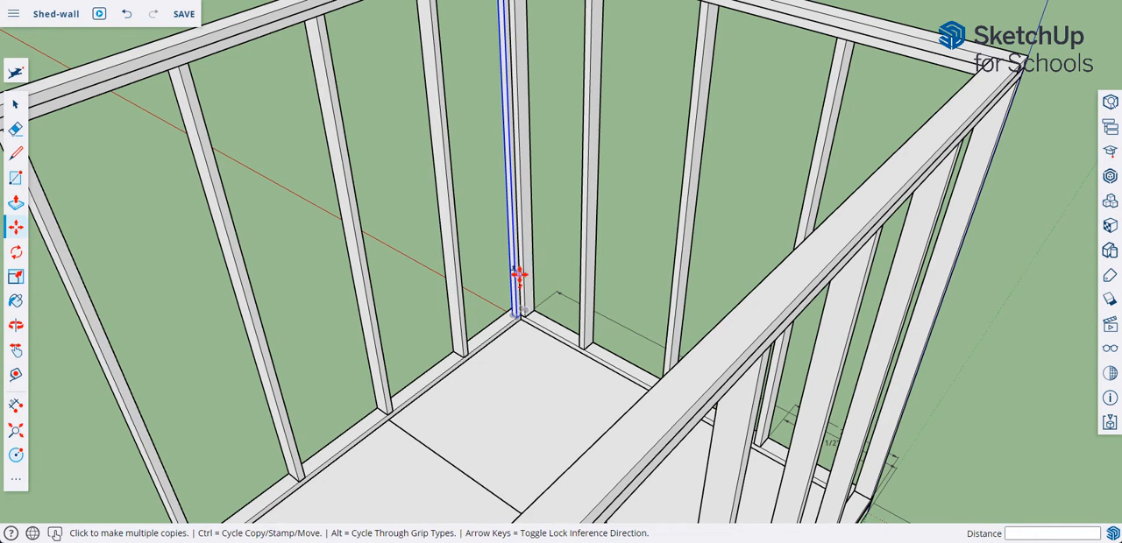
middle_click_drag(522, 361, 581, 359)
middle_click_drag(760, 253, 876, 326)
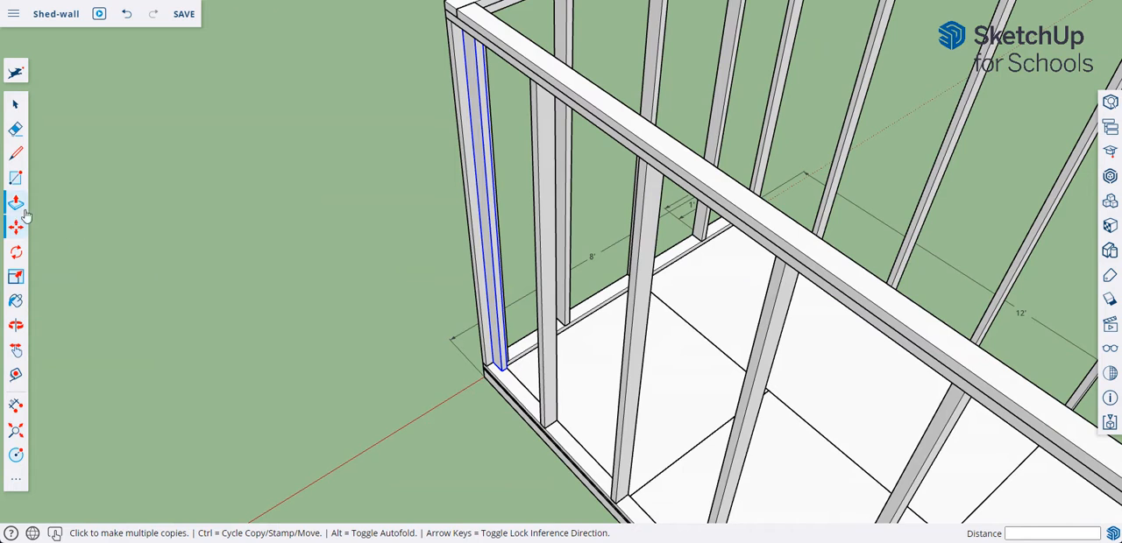
Step: Activate the Paint tool, close the styles browser and bring up the library of material collections
left_click(16, 301)
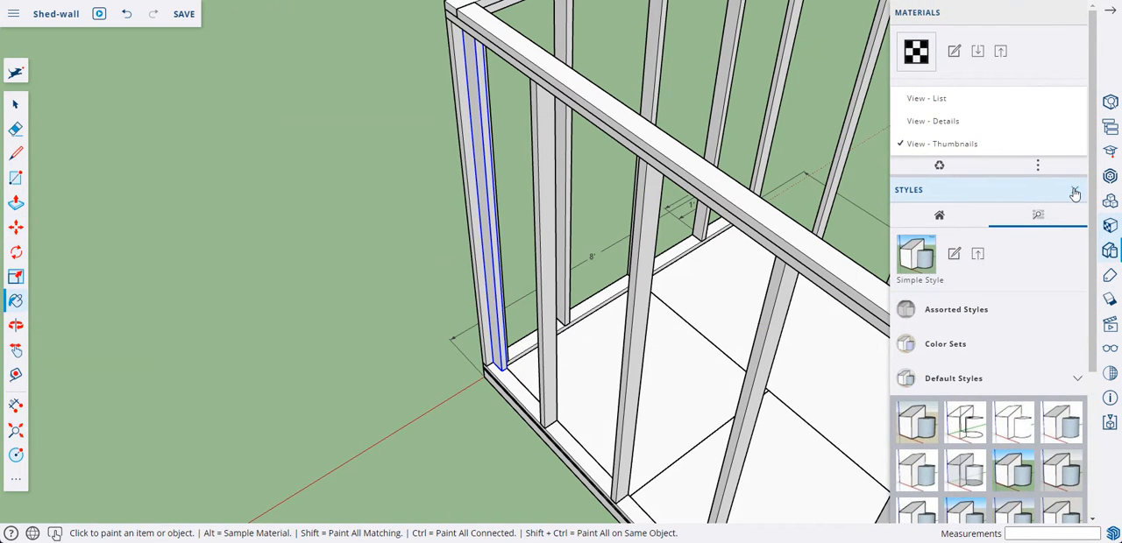
left_click(1075, 192)
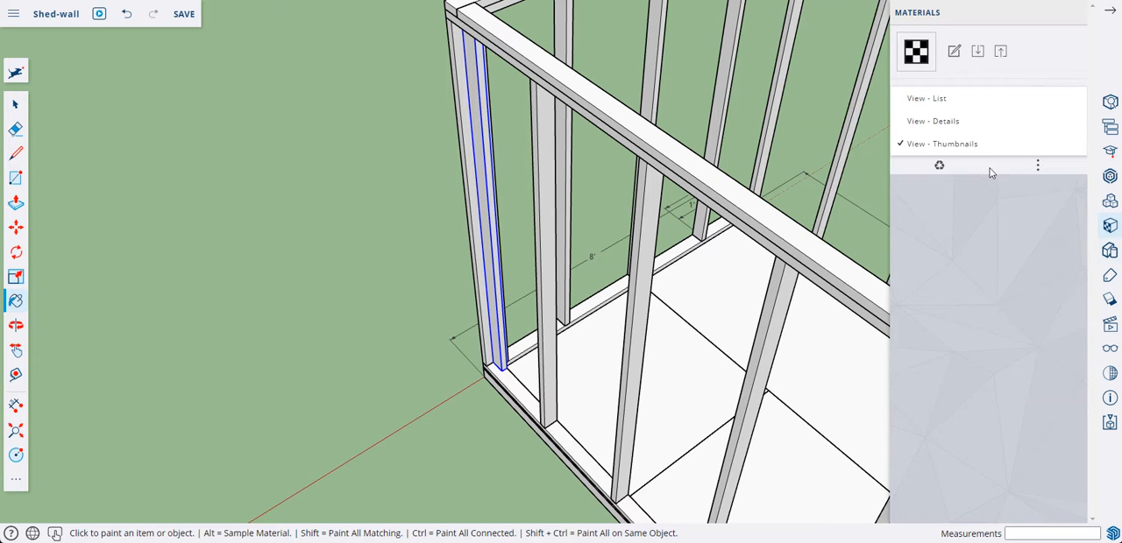
left_click(1075, 15)
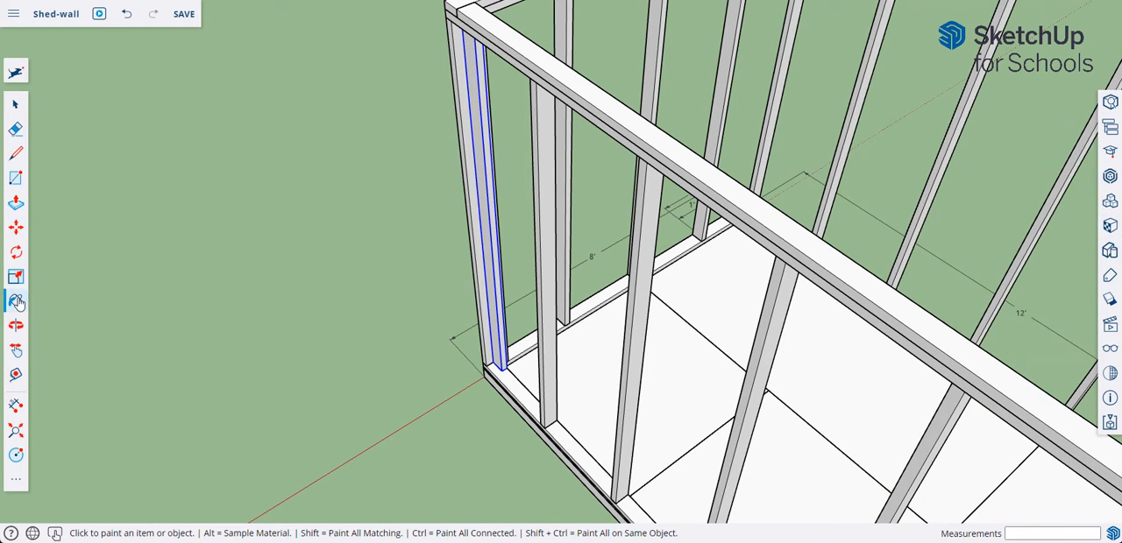
left_click(1110, 225)
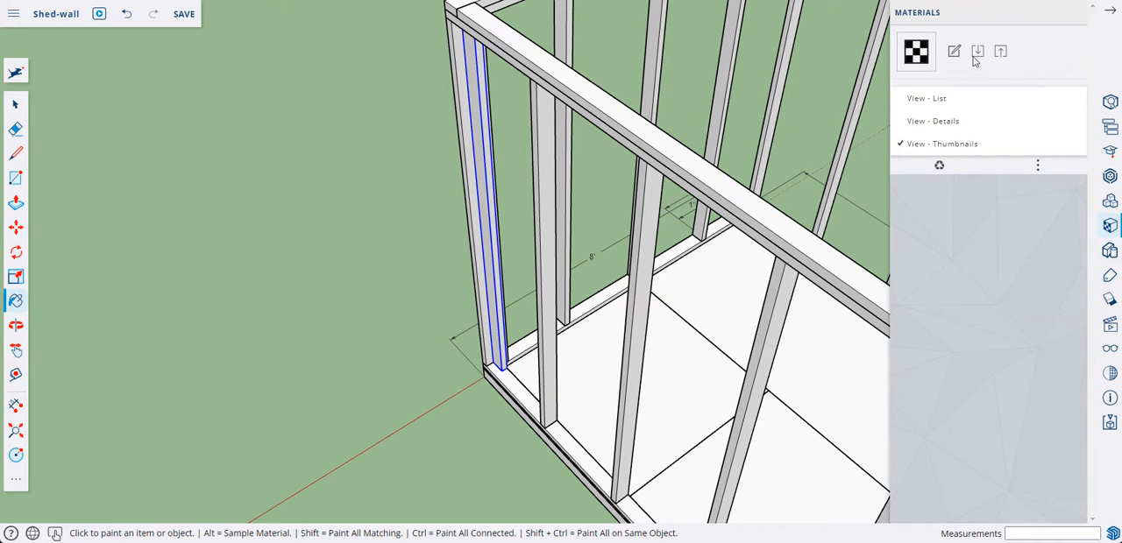
left_click(955, 147)
left_click(1038, 91)
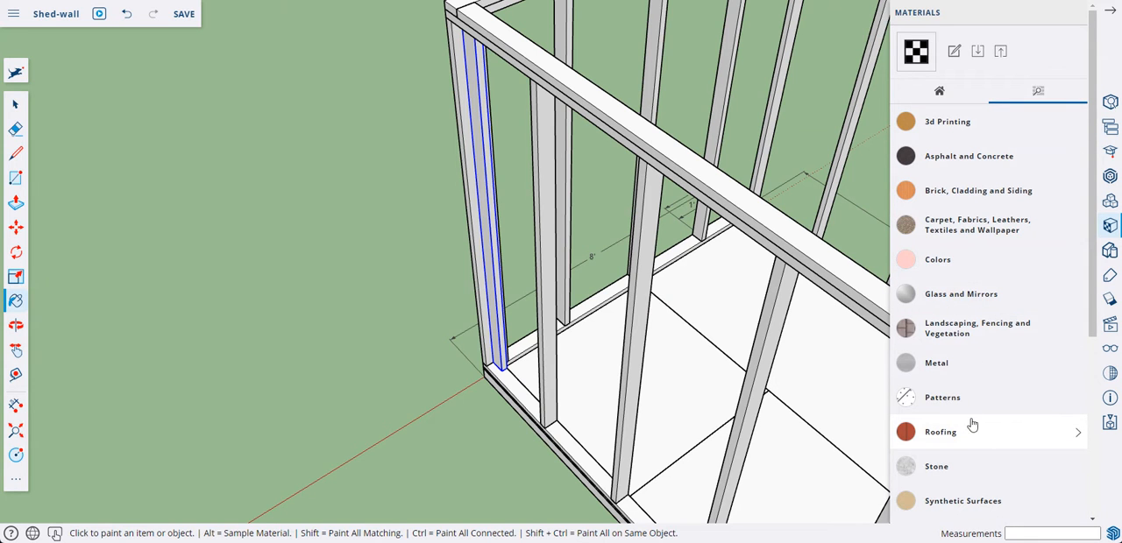
Step: Paint the new corner stud with the light reddish-brown material from the Wood collection
scroll(968, 340, "down", 1)
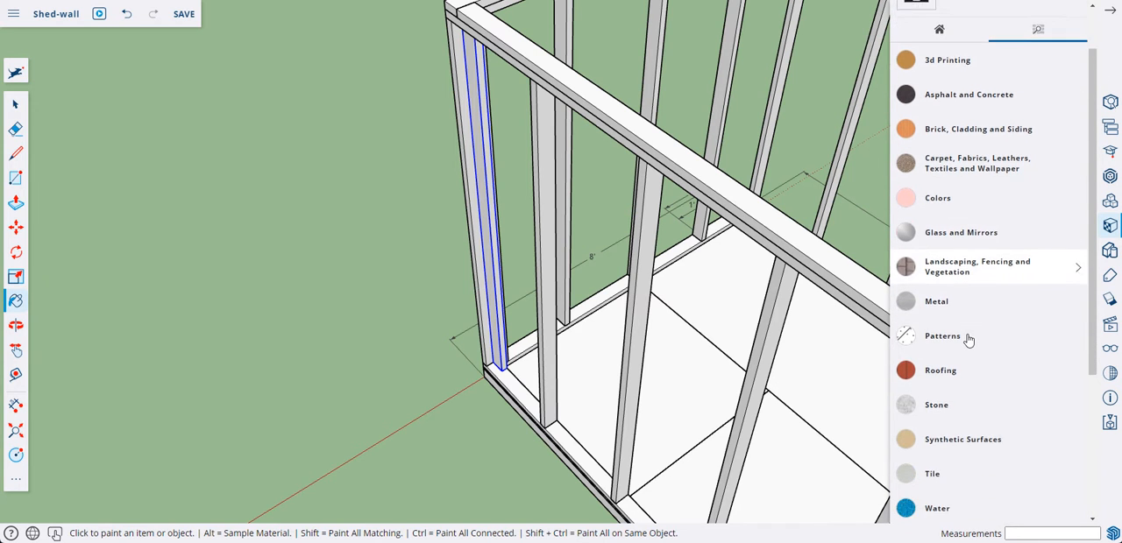
scroll(968, 340, "down", 4)
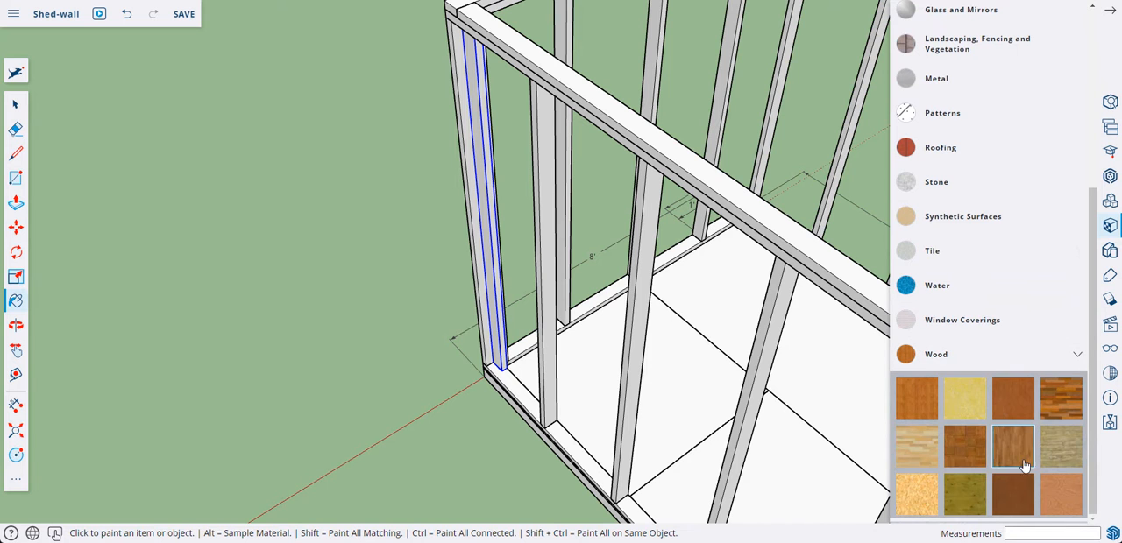
left_click(1055, 496)
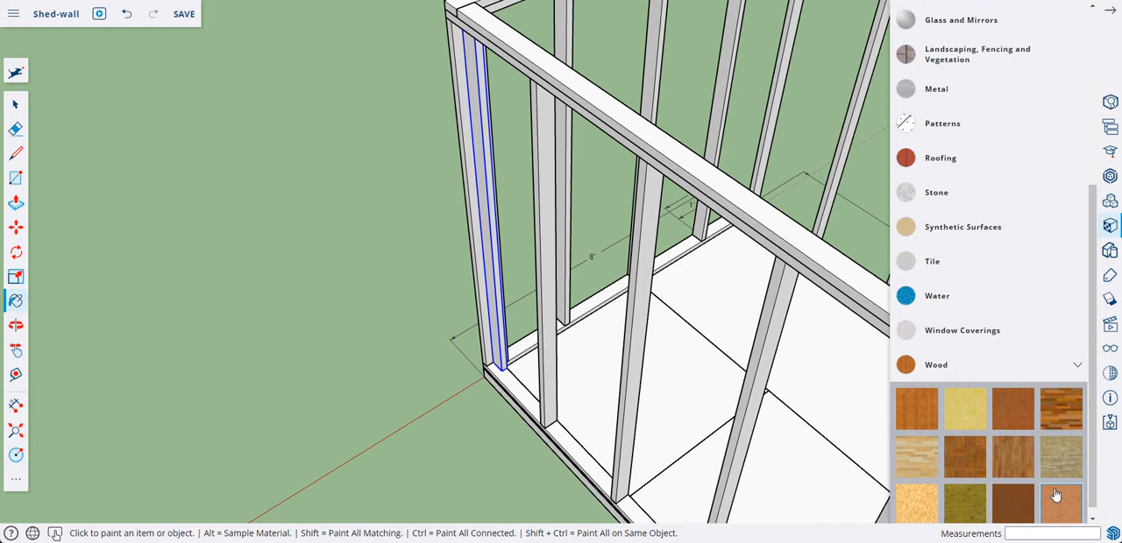
left_click(503, 299)
Step: Copy the painted stud by its bottom corner along the red axis to the opposite inner corner of the 8' wall
mouse_move(564, 289)
middle_mouse_down()
mouse_move(468, 312)
mouse_move(198, 261)
mouse_move(513, 289)
mouse_move(508, 313)
middle_mouse_up()
left_click(16, 228)
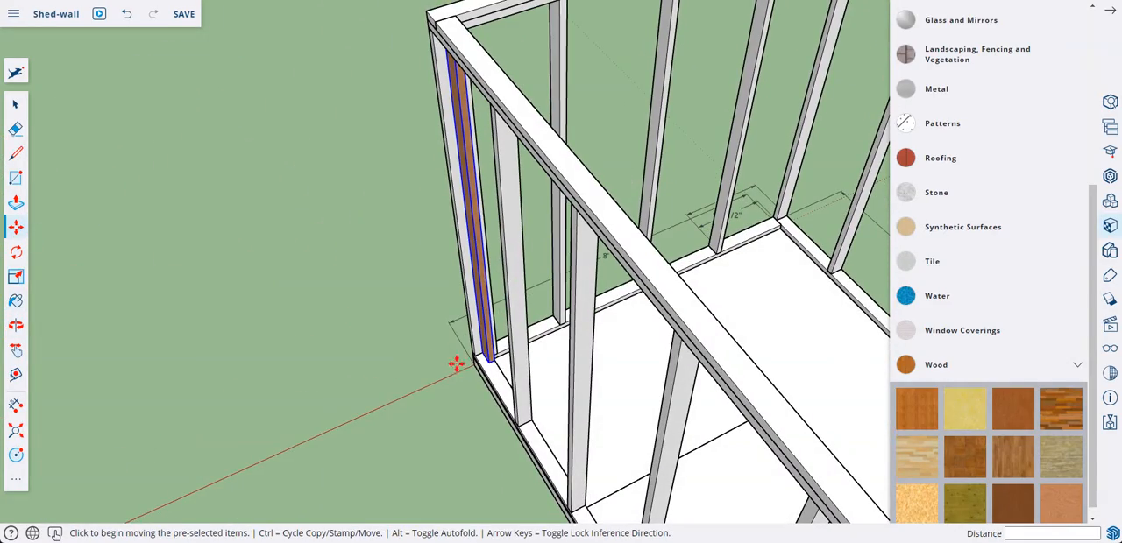
key("ctrl")
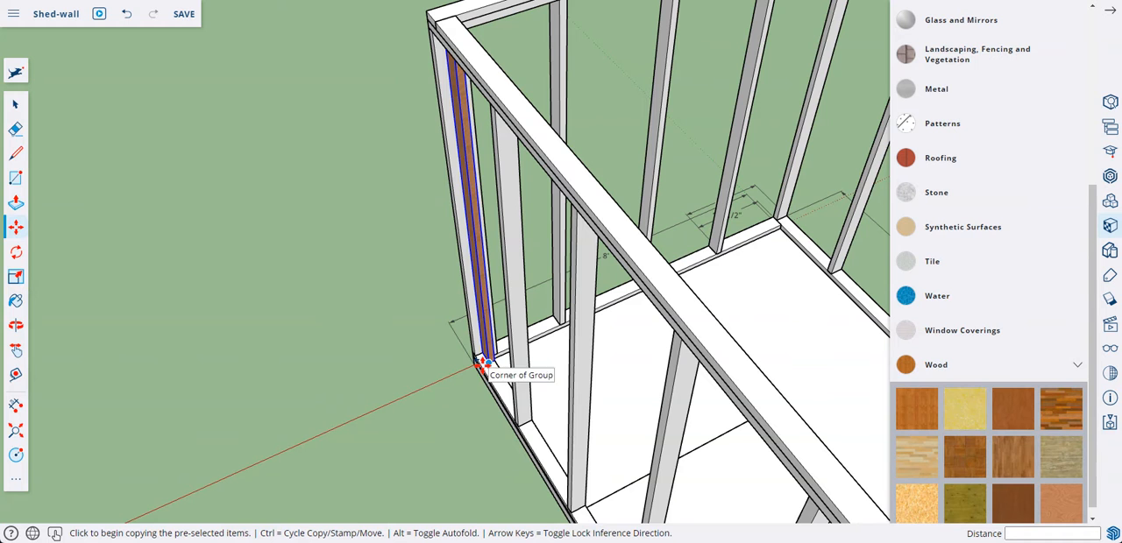
left_click(482, 362)
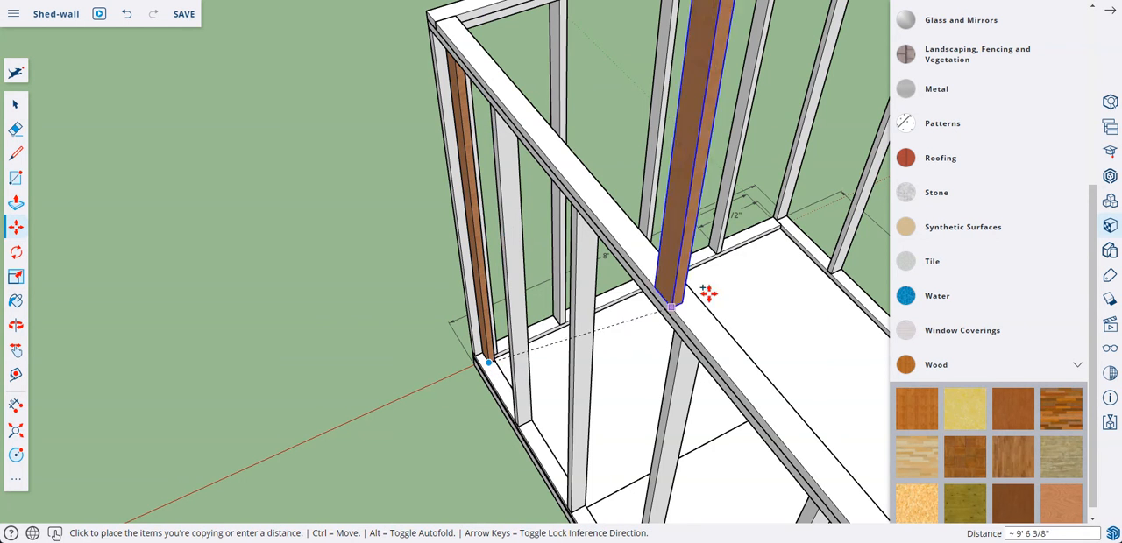
left_click(784, 232)
mouse_move(783, 288)
middle_mouse_down()
mouse_move(772, 290)
mouse_move(804, 296)
mouse_move(779, 291)
middle_mouse_up()
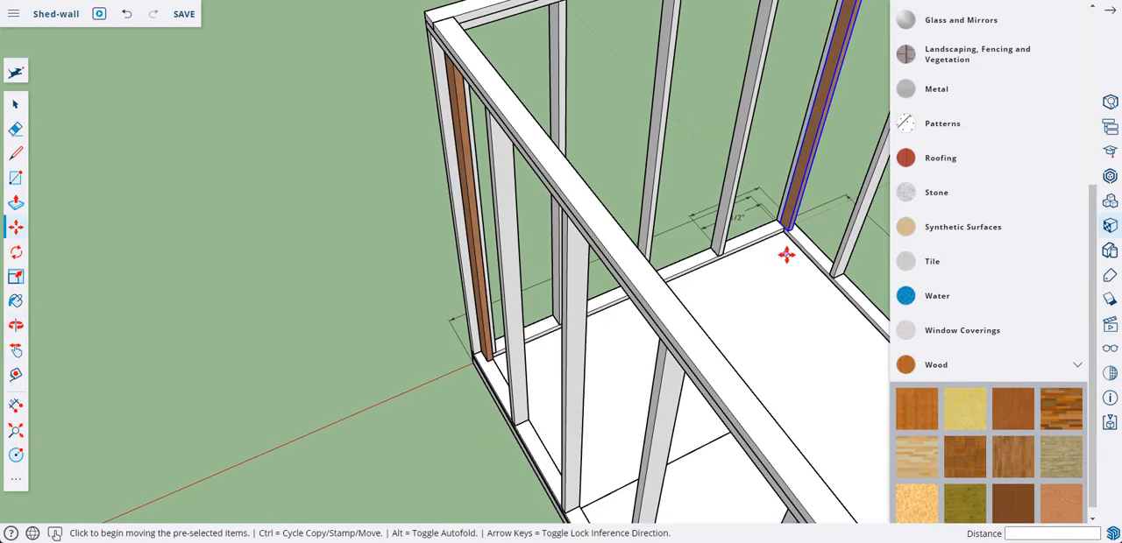
Step: Copy the unpainted corner stud by its bottom corner 7' 3 1/2" along the 8' wall, next to the second painted stud
middle_click_drag(786, 254, 487, 227)
middle_click_drag(585, 278, 368, 298)
left_click(15, 107)
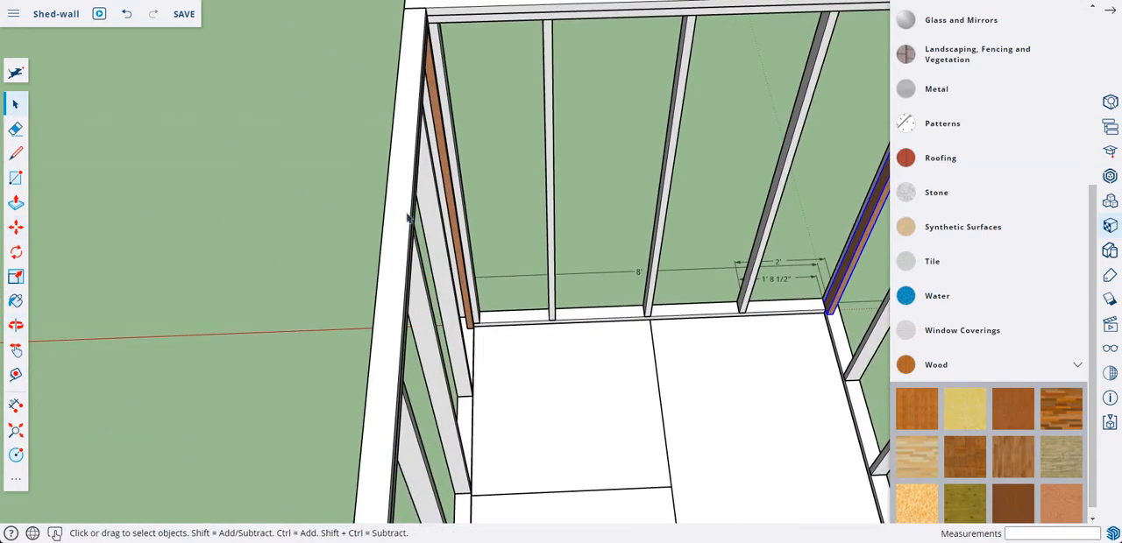
left_click(464, 225)
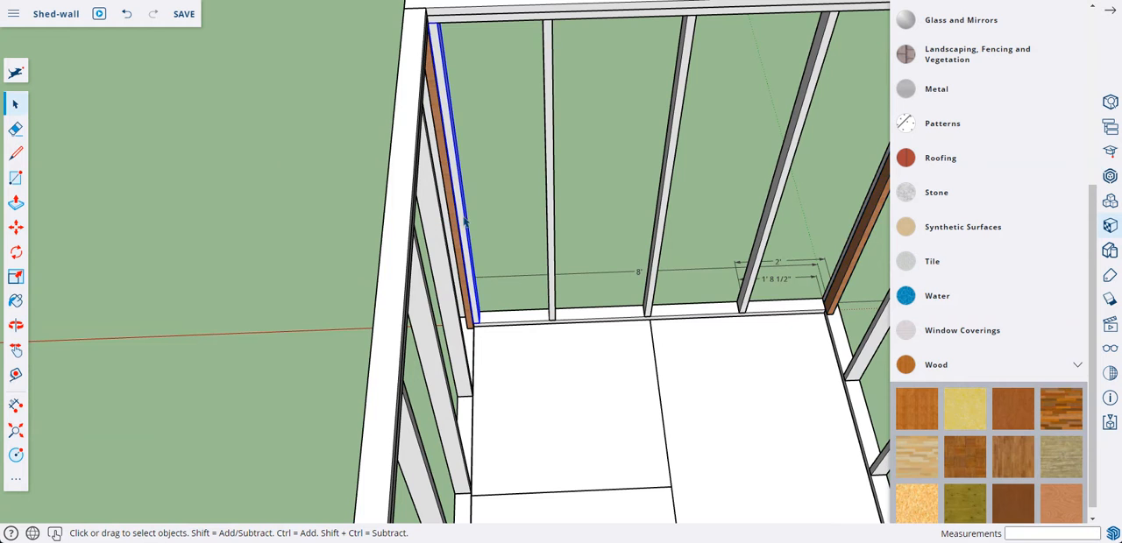
left_click(15, 228)
left_click(477, 322)
key("ctrl")
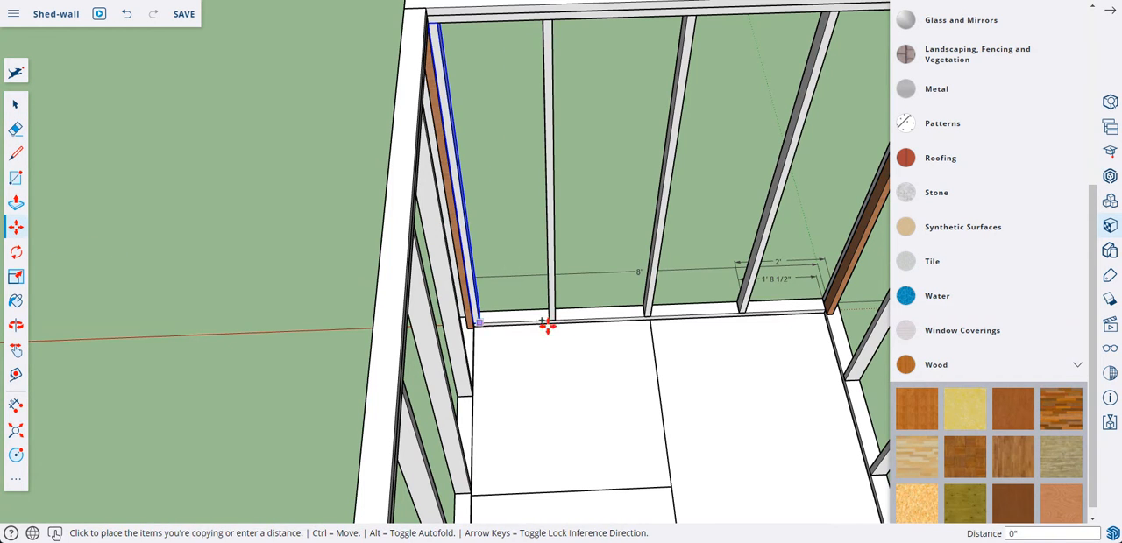
left_click(821, 311)
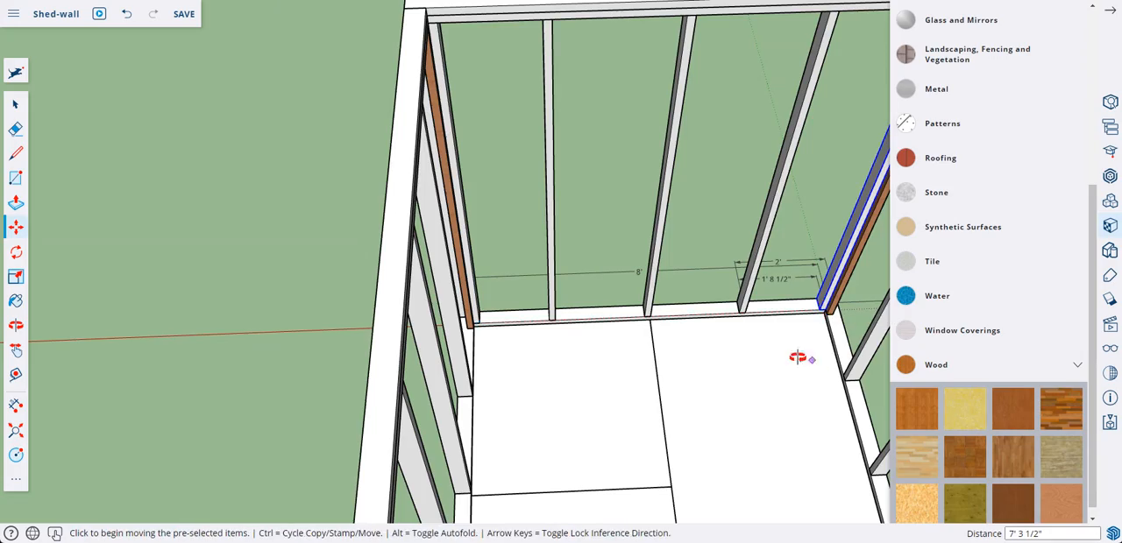
Step: Use Flip to mirror-copy the adjacent painted and unpainted corner studs to the other end of the 12' wall, moving the green plane 5' 9 1/2"
middle_click_drag(797, 357, 687, 285)
scroll(667, 326, "up", 1)
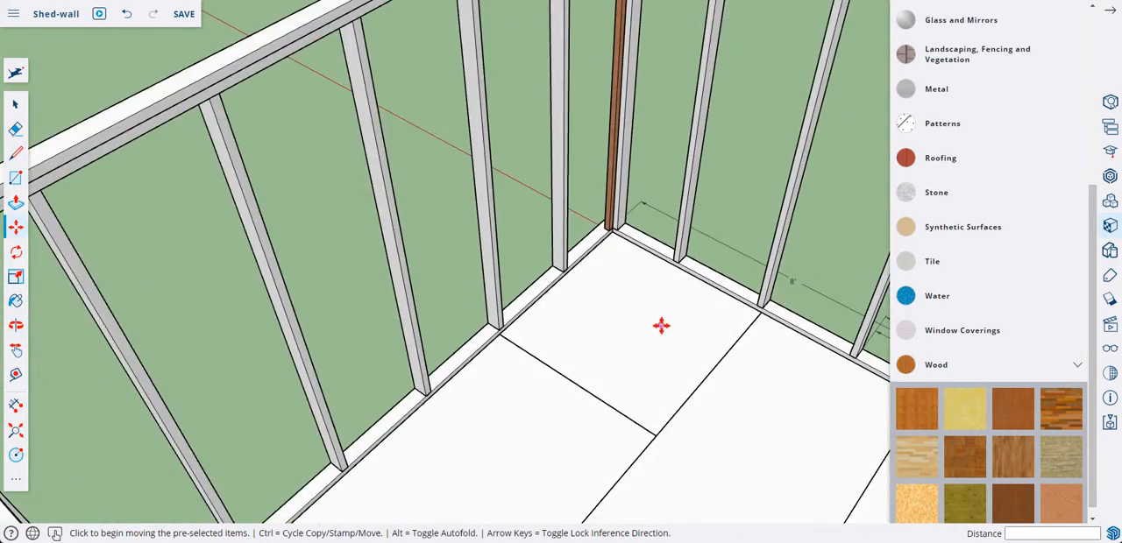
scroll(663, 243, "down", 8)
middle_click_drag(651, 237, 535, 206)
middle_click_drag(573, 430, 592, 396)
left_click(15, 104)
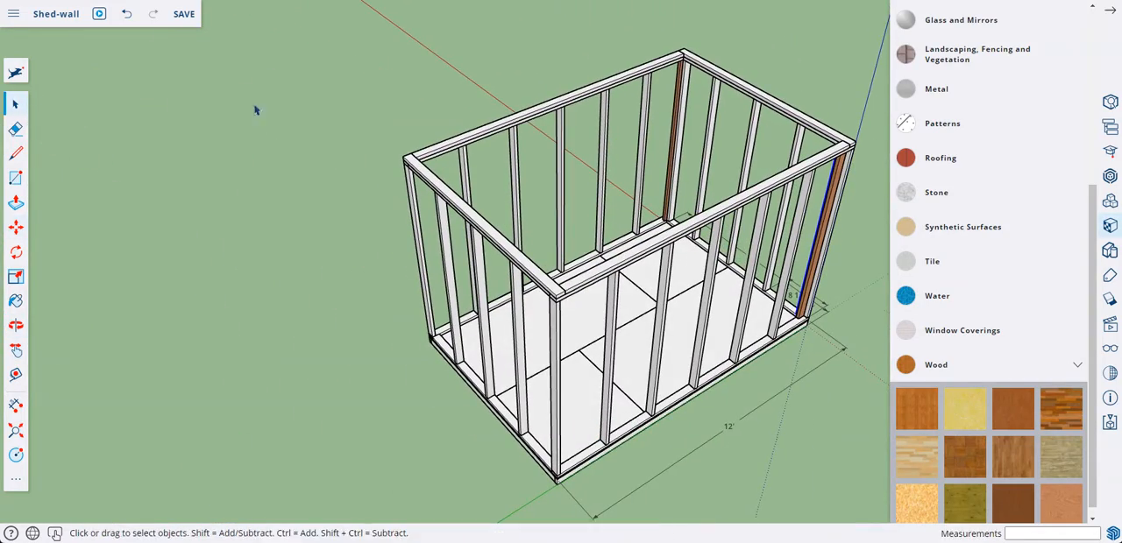
left_click(683, 124)
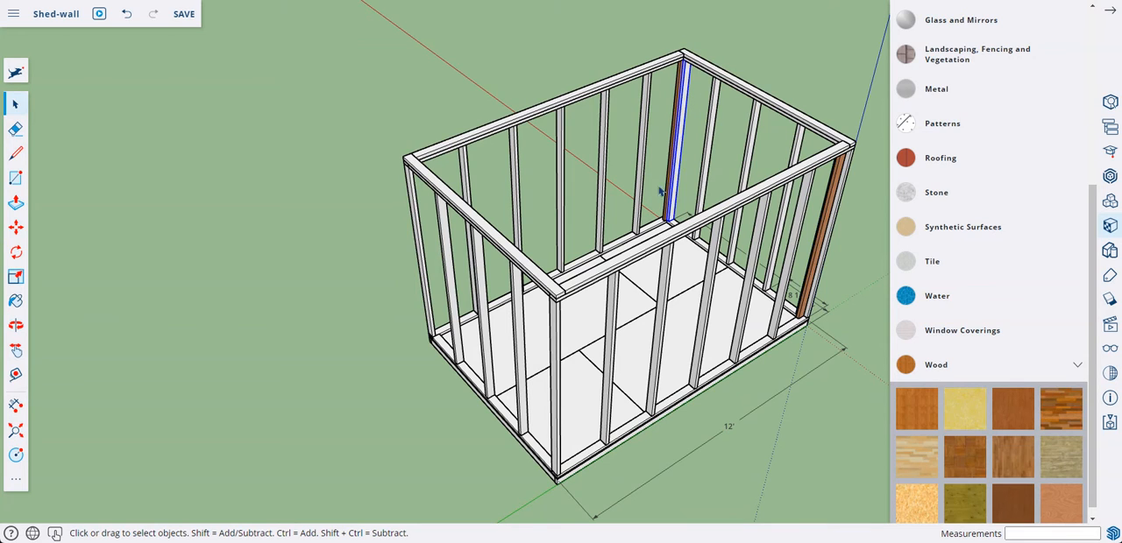
left_click(675, 115, "ctrl")
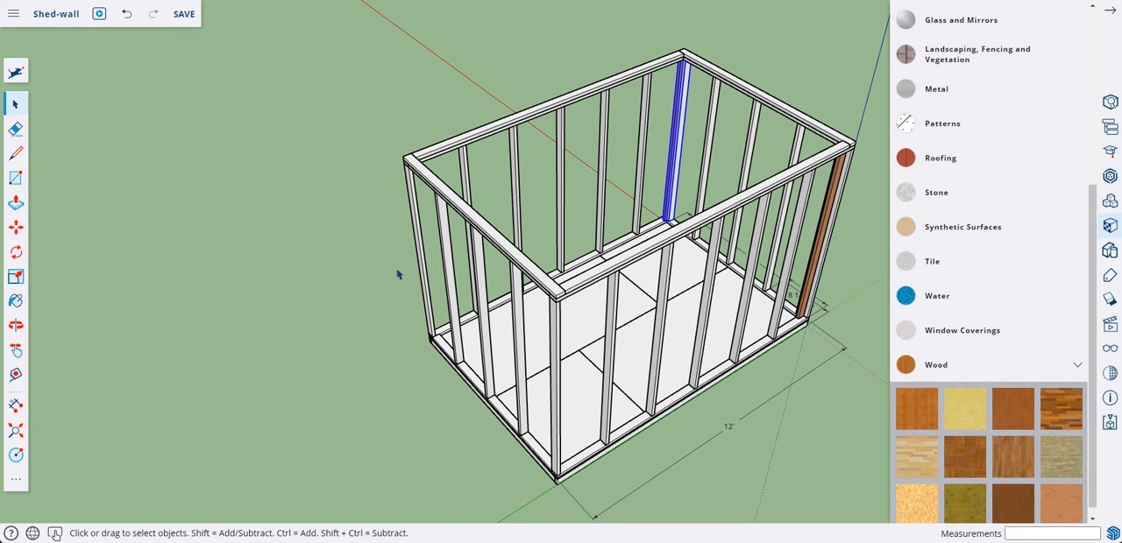
left_click(15, 481)
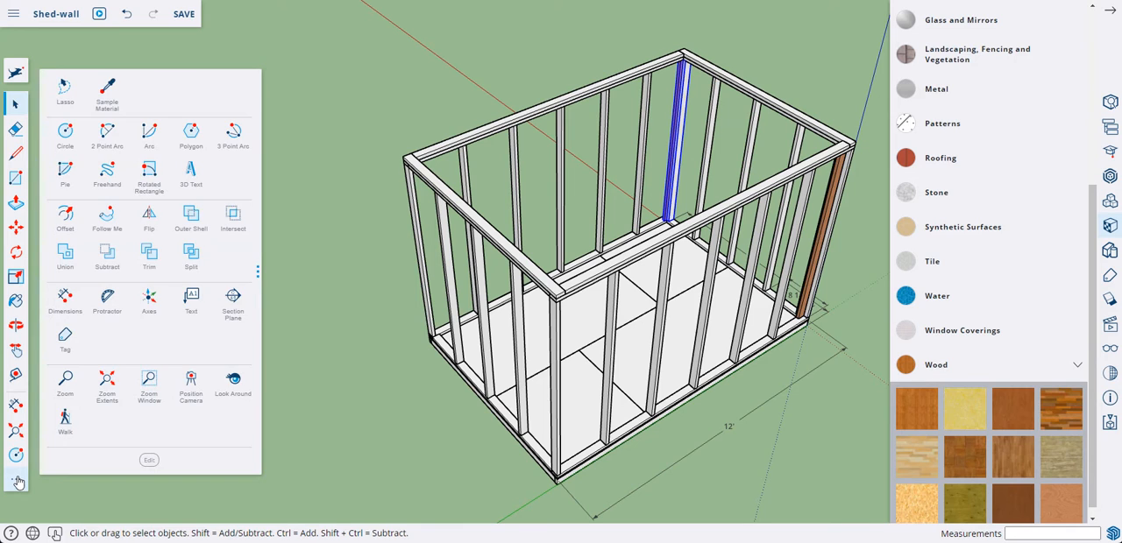
left_click(151, 230)
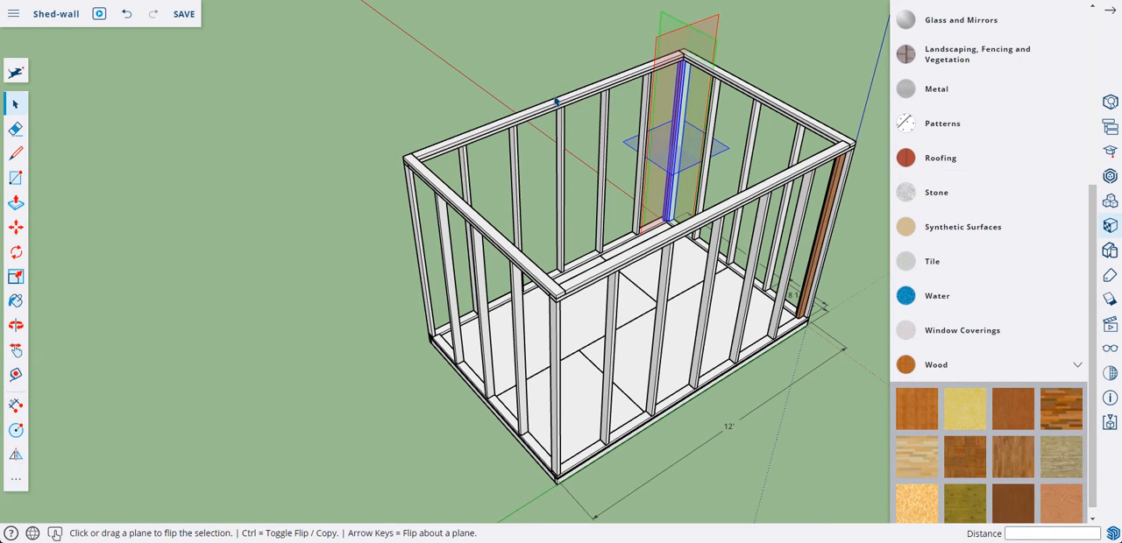
key("ctrl")
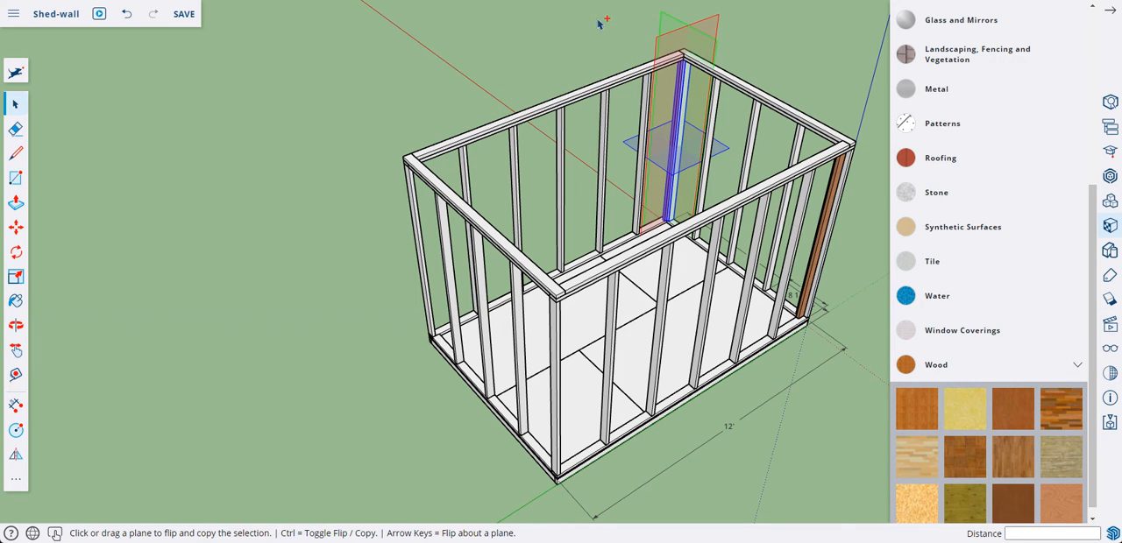
left_click_drag(673, 22, 559, 104)
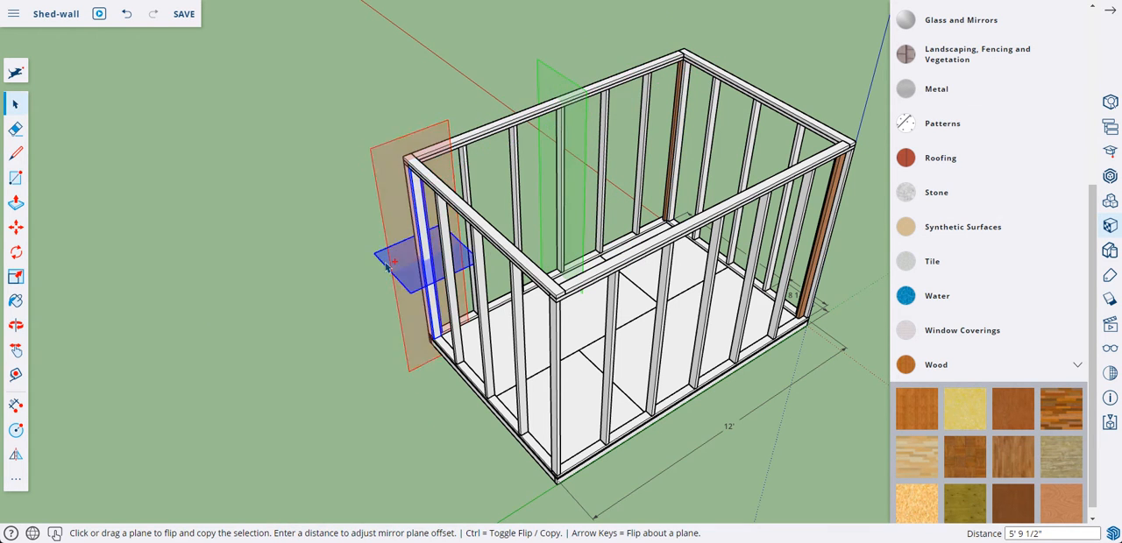
middle_click_drag(418, 311, 175, 423)
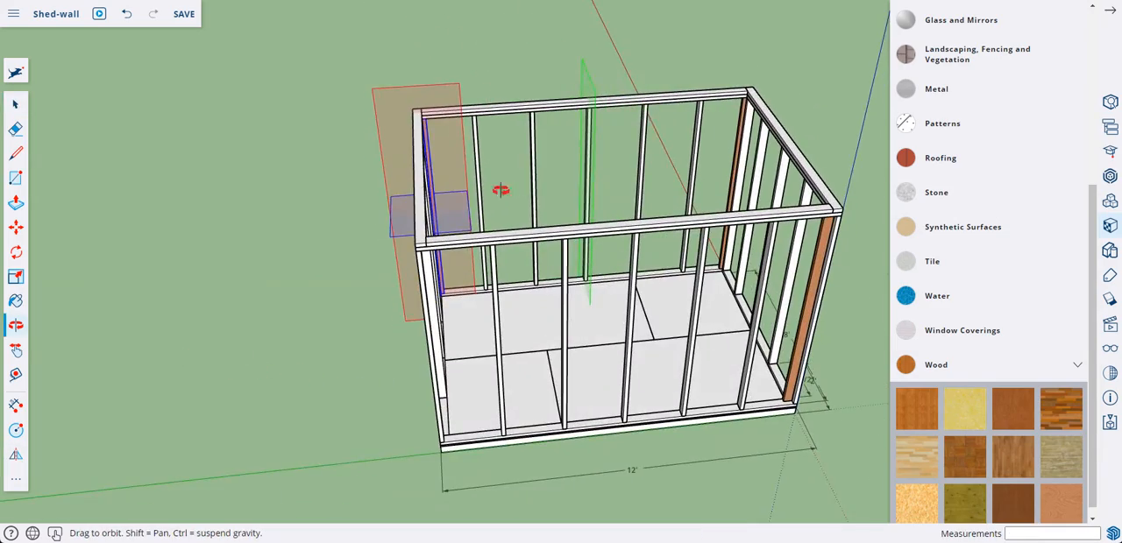
middle_click_drag(500, 183, 246, 273)
middle_click_drag(590, 205, 593, 183)
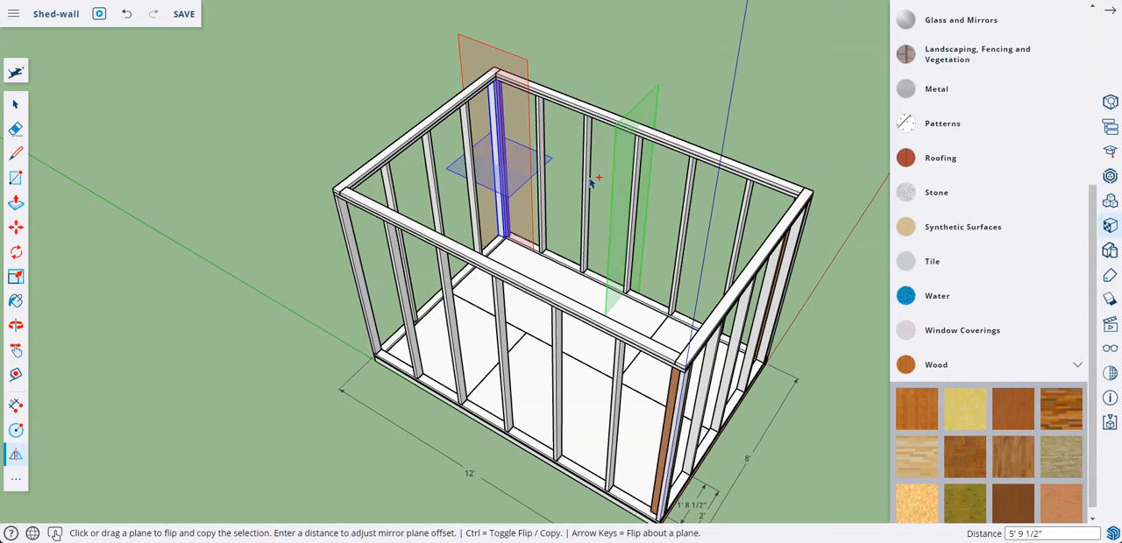
middle_click_drag(532, 208, 531, 162)
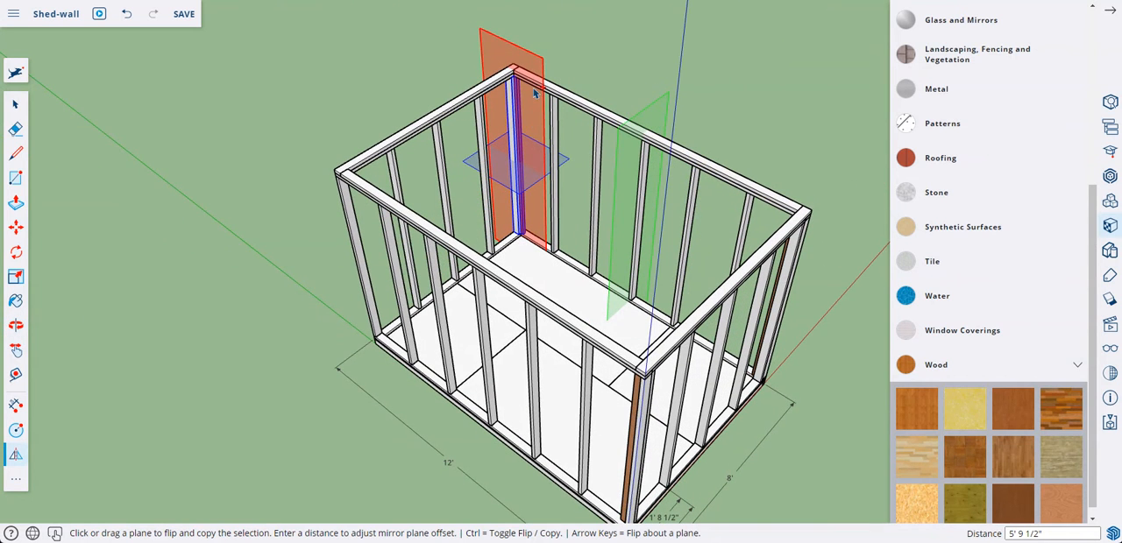
left_click(15, 105)
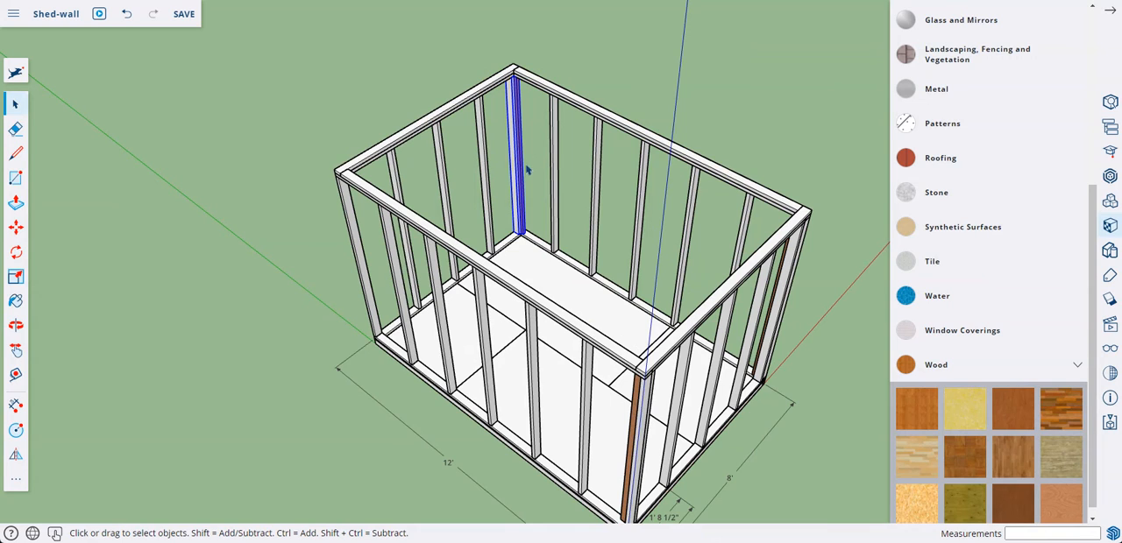
Step: Flip a copy of the mirrored stud pair across the middle of the 8' end wall, moving the red plane 3' 8 1/2", and clear the selection
middle_click_drag(536, 189, 534, 143)
scroll(524, 156, "up", 5)
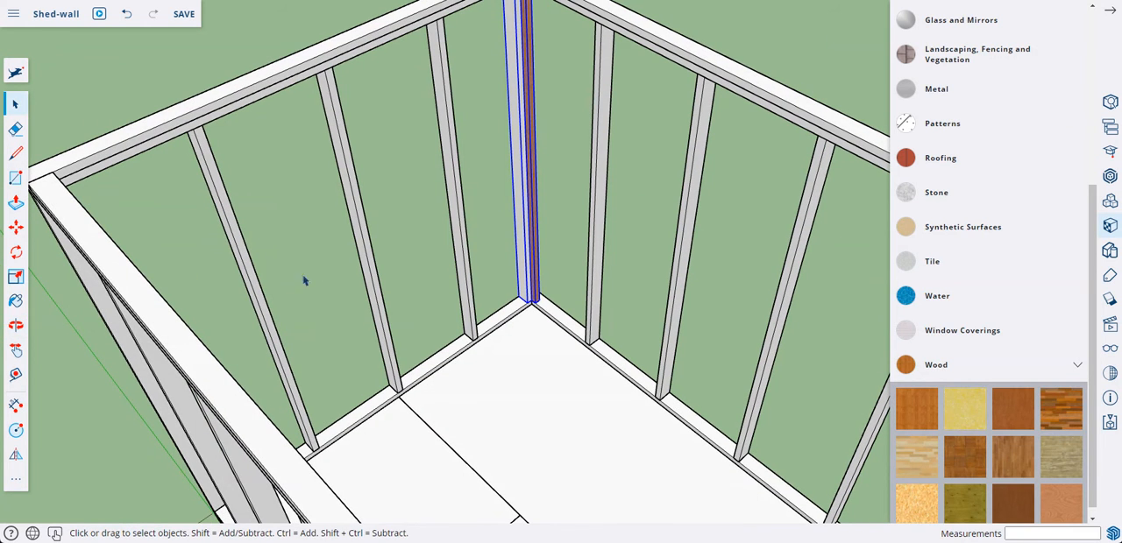
middle_click_drag(304, 280, 222, 242)
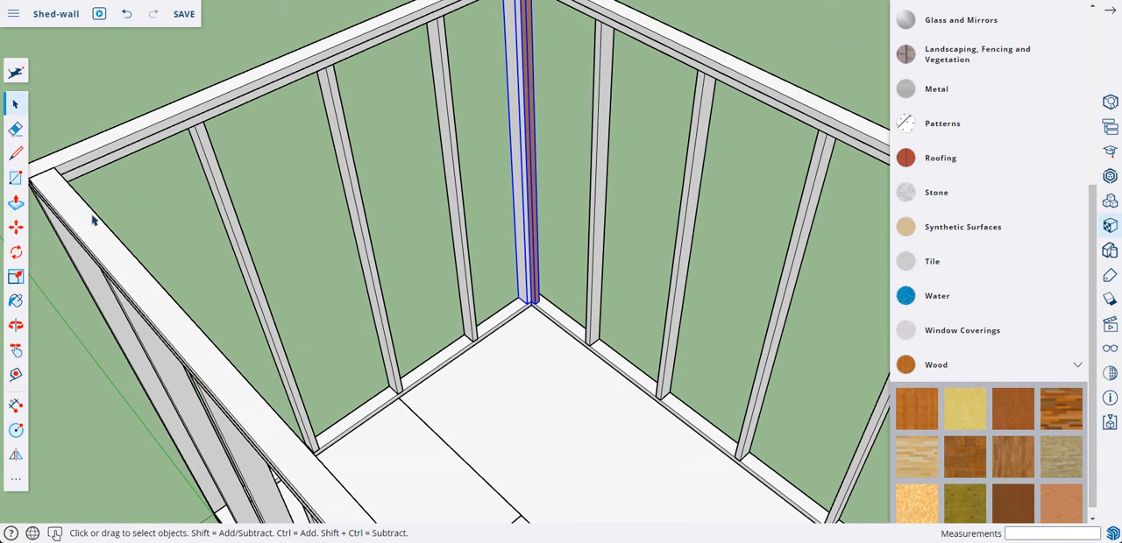
left_click(16, 478)
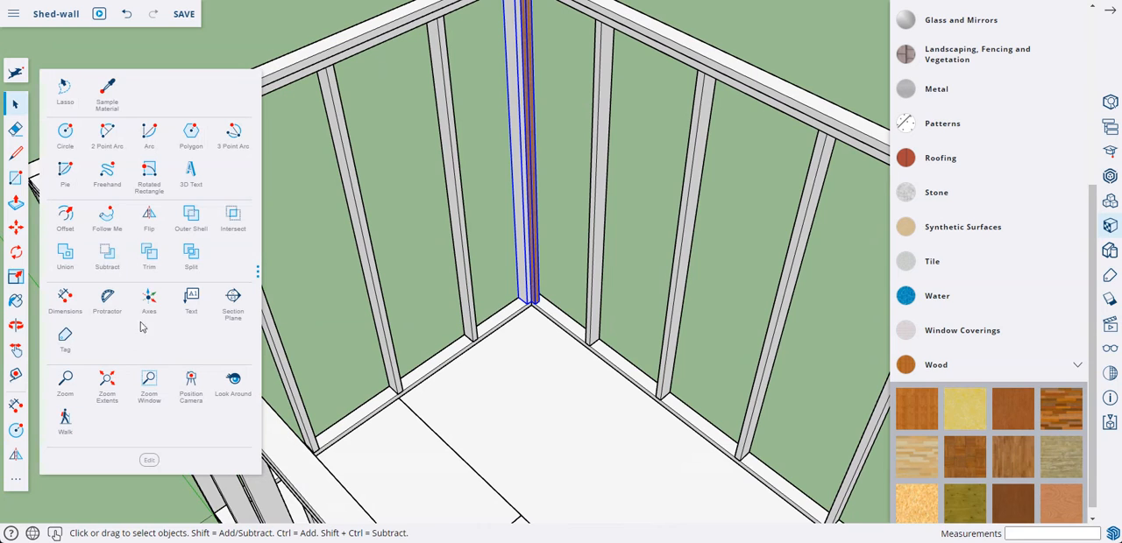
left_click(150, 219)
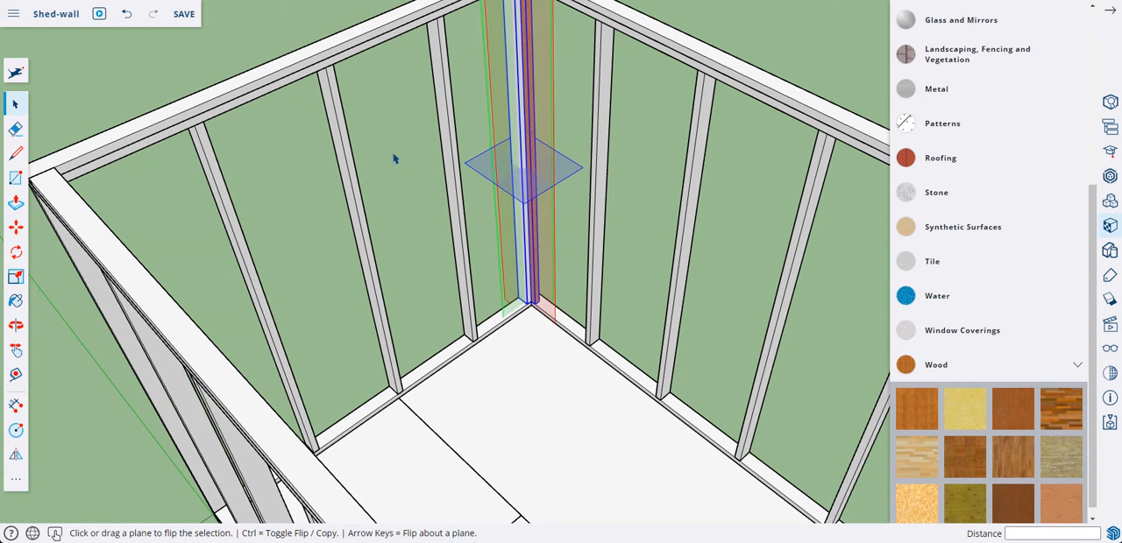
key("ctrl")
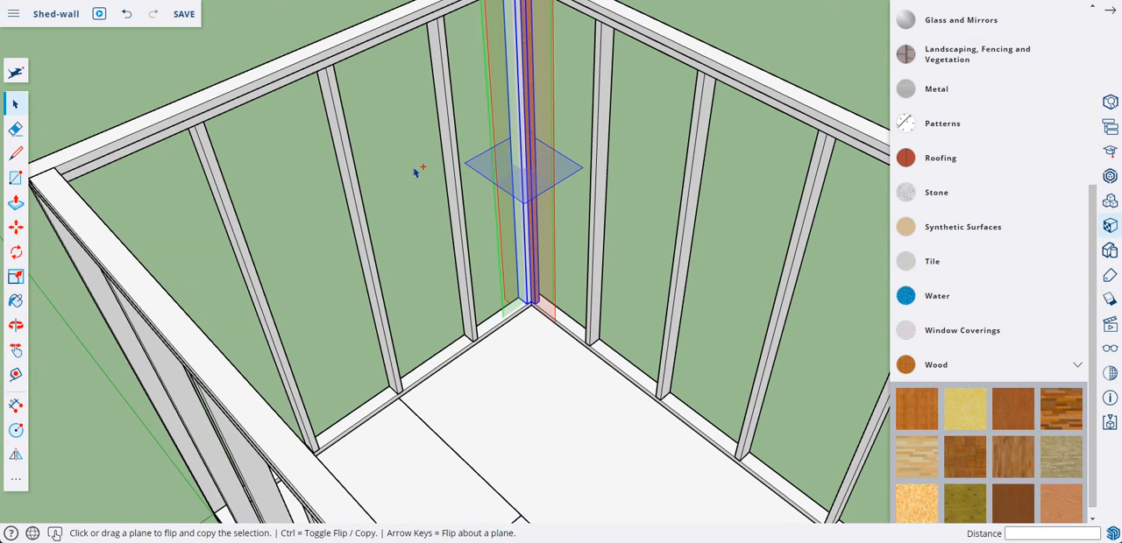
middle_click_drag(416, 172, 465, 183)
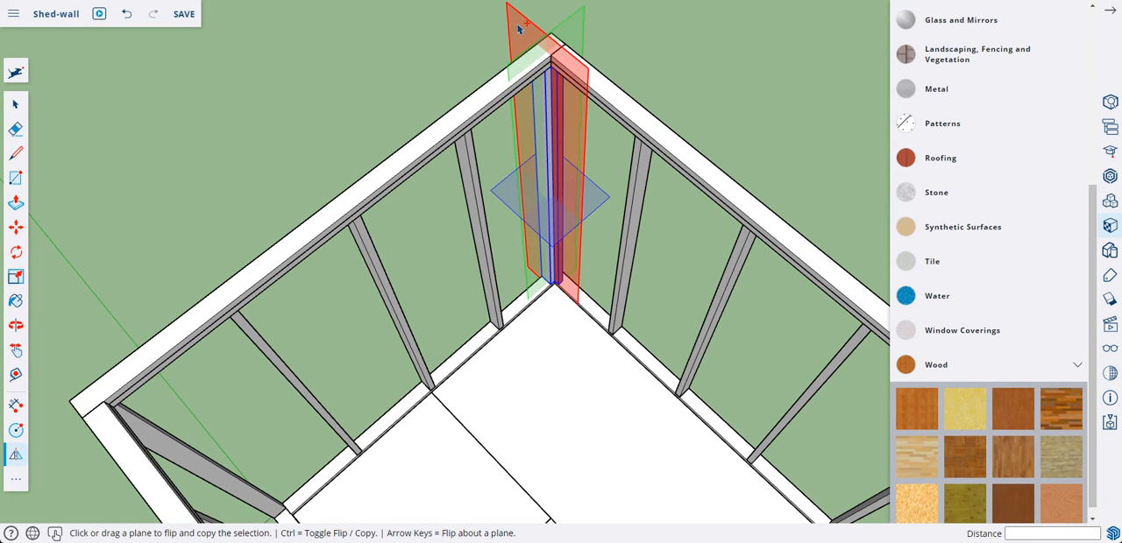
left_click_drag(518, 28, 351, 219)
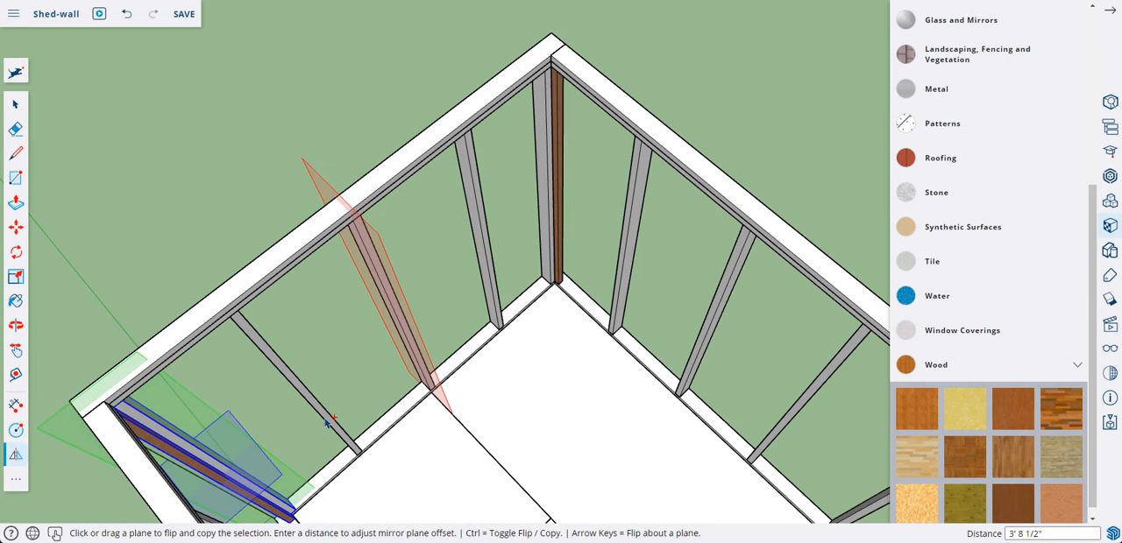
middle_click_drag(326, 423, 321, 342)
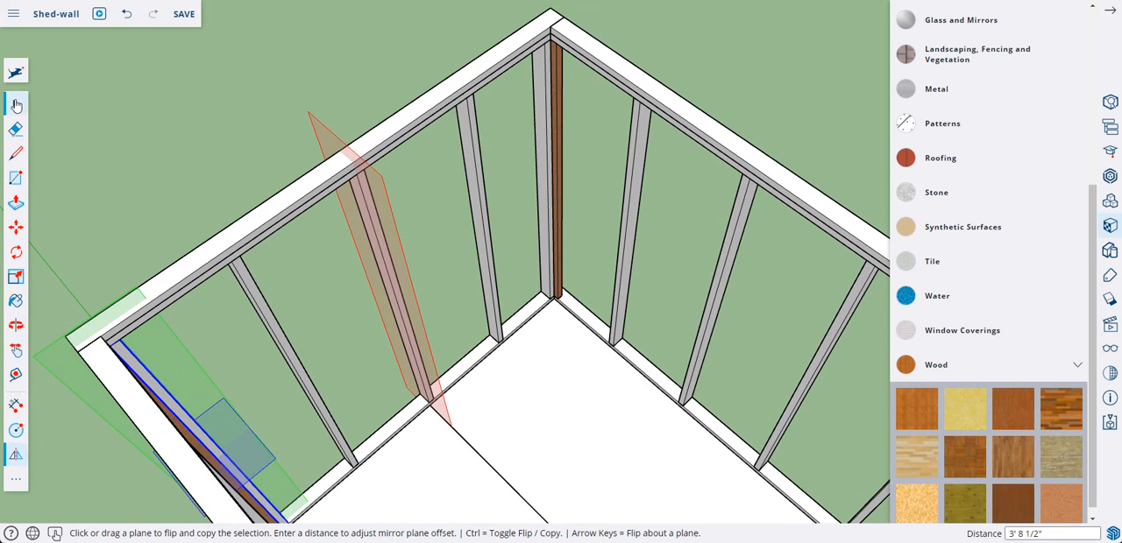
left_click(15, 103)
left_click(177, 159)
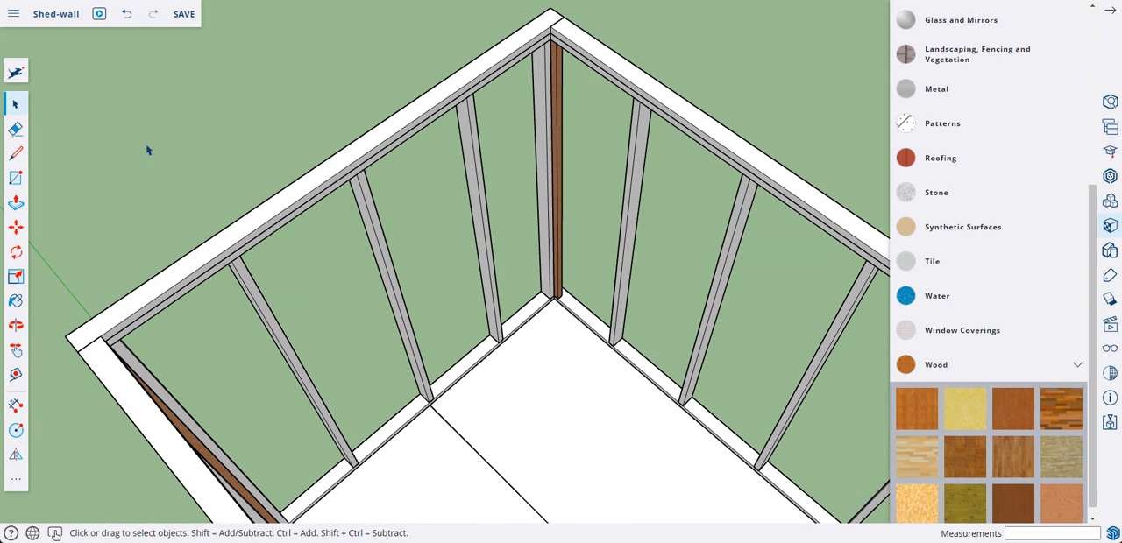
Step: Examine the added studs at all four corners of the shed framing from inside and outside
middle_click_drag(148, 150, 150, 151)
middle_click_drag(537, 384, 478, 192)
middle_click_drag(546, 240, 558, 255)
scroll(559, 255, "down", 1)
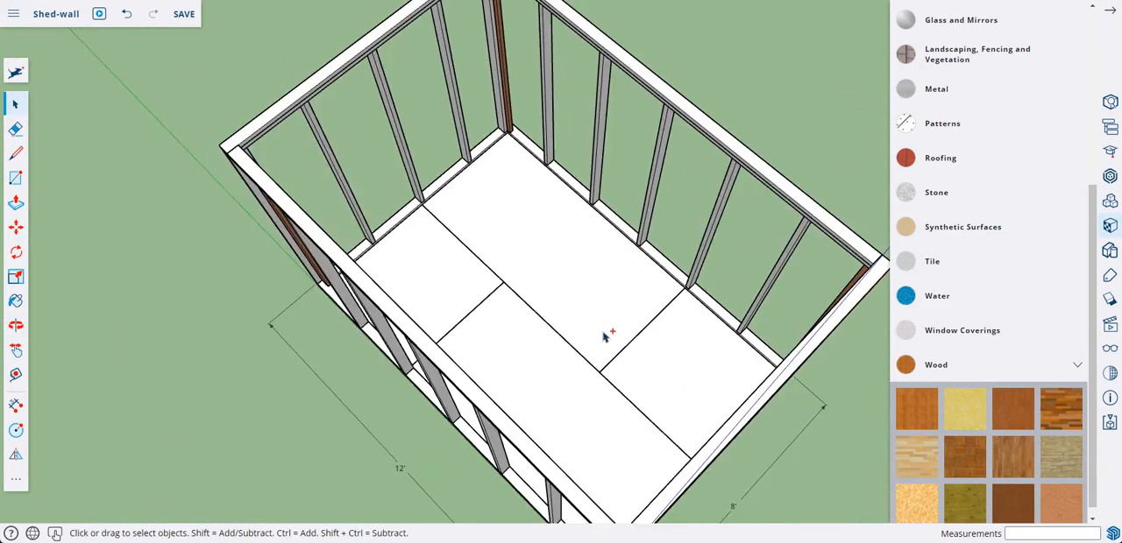
middle_click_drag(602, 333, 294, 166)
middle_click_drag(504, 236, 401, 240)
middle_click_drag(623, 250, 720, 274)
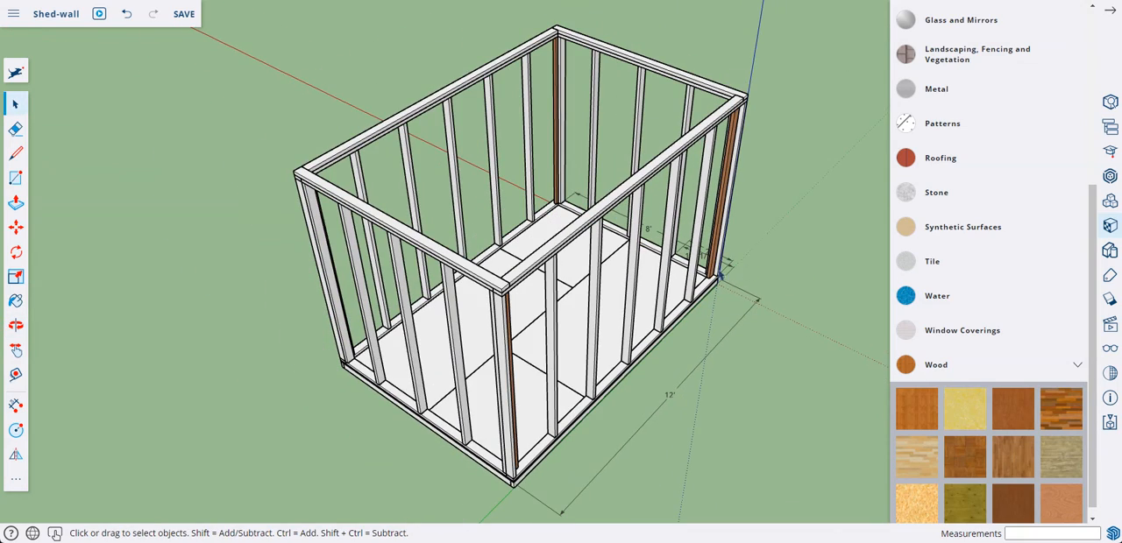